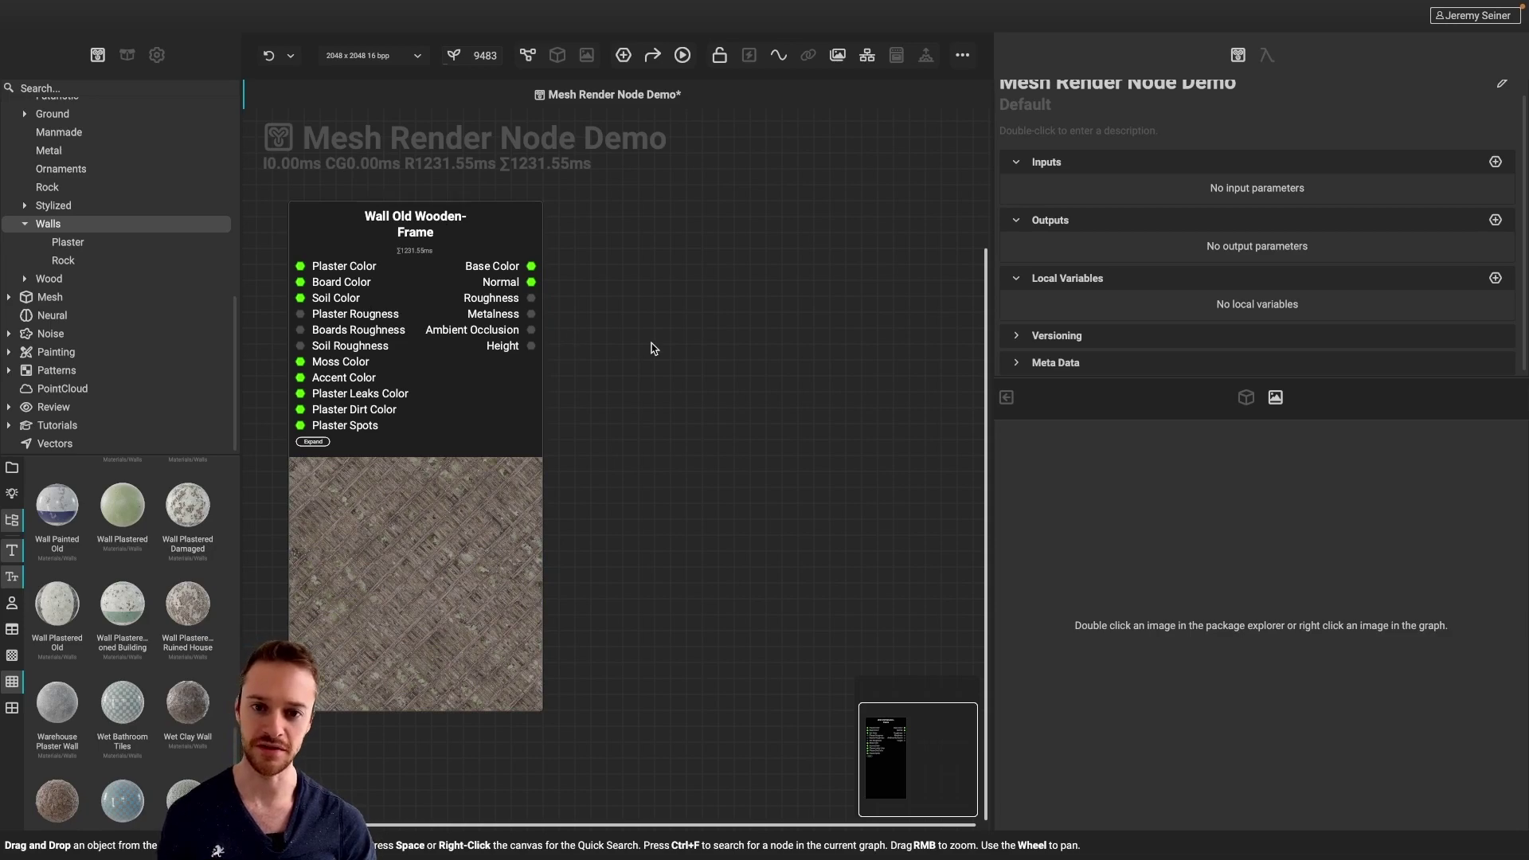
# Add a Mesh Render node to the graph via quick search for 'mesh render'
pyautogui.press('space')
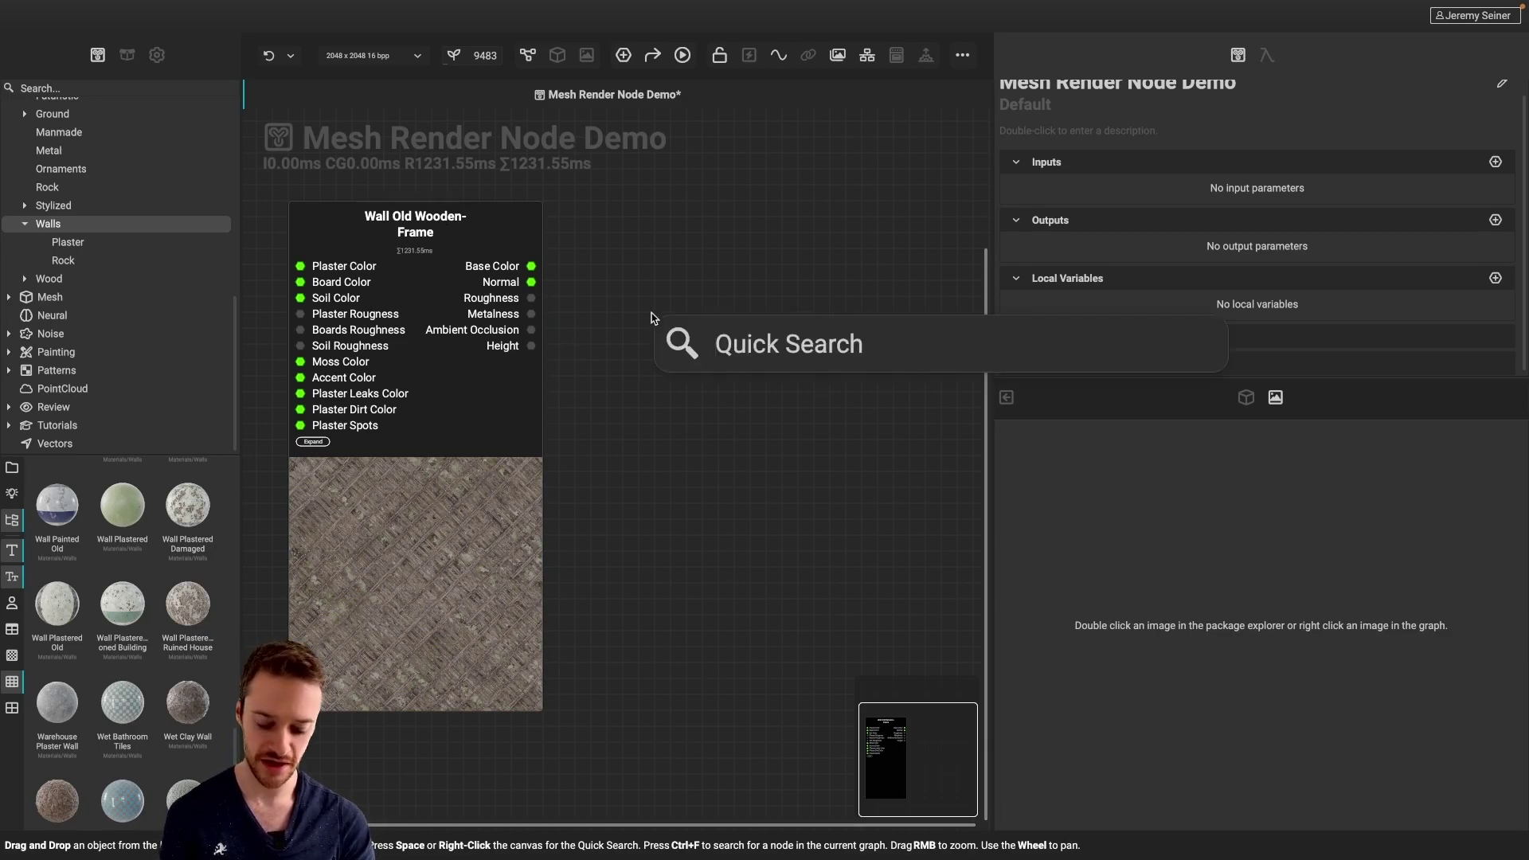
pyautogui.write('mesh render')
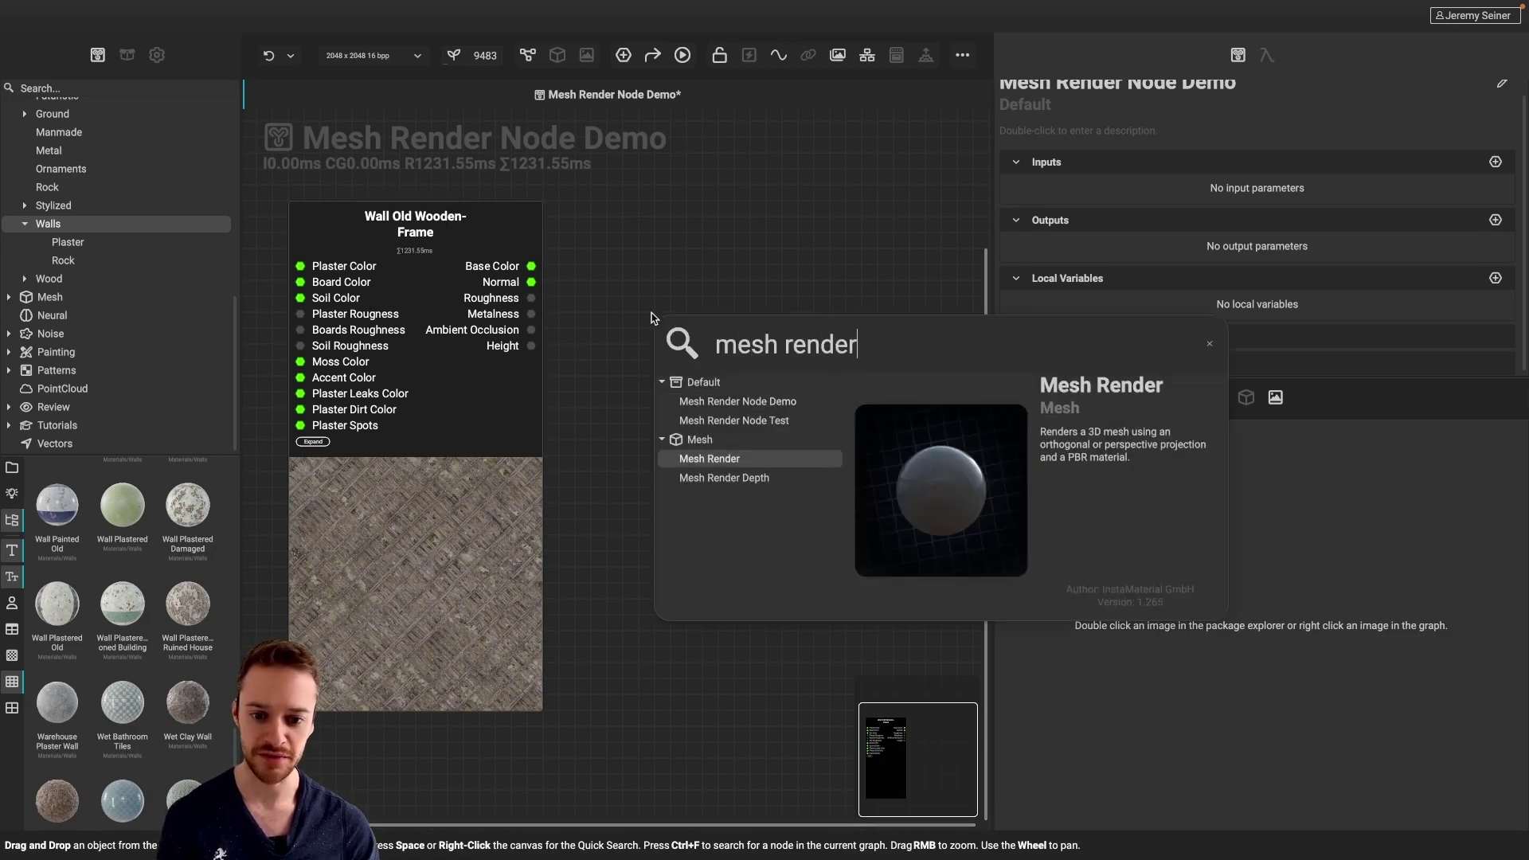
pyautogui.press('Return')
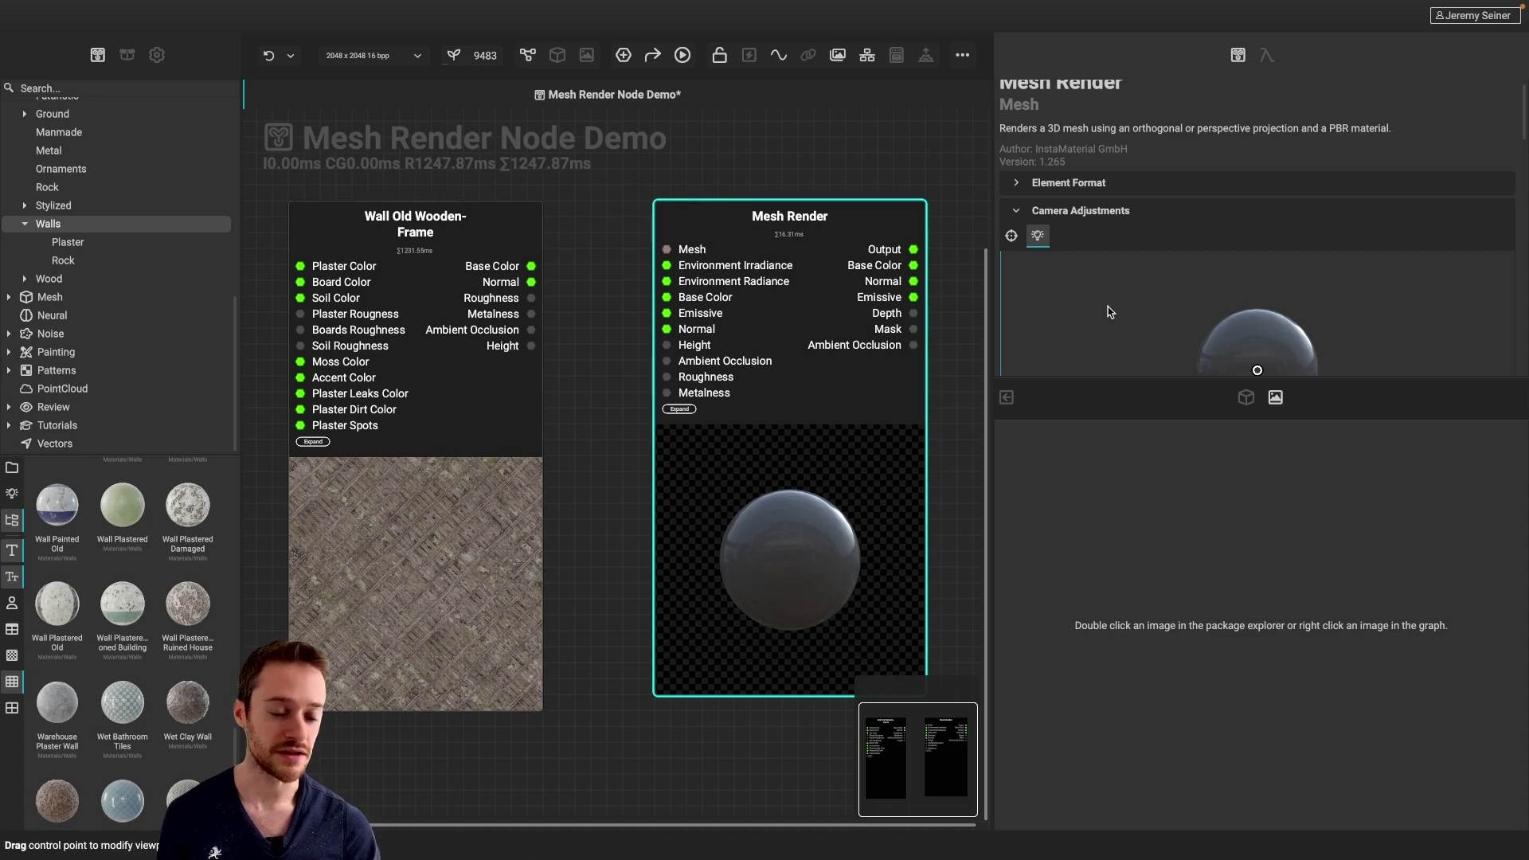
# Set the Mesh Render node's mesh to unitsphere_high.fbx
pyautogui.scroll(-5, 1111, 311)
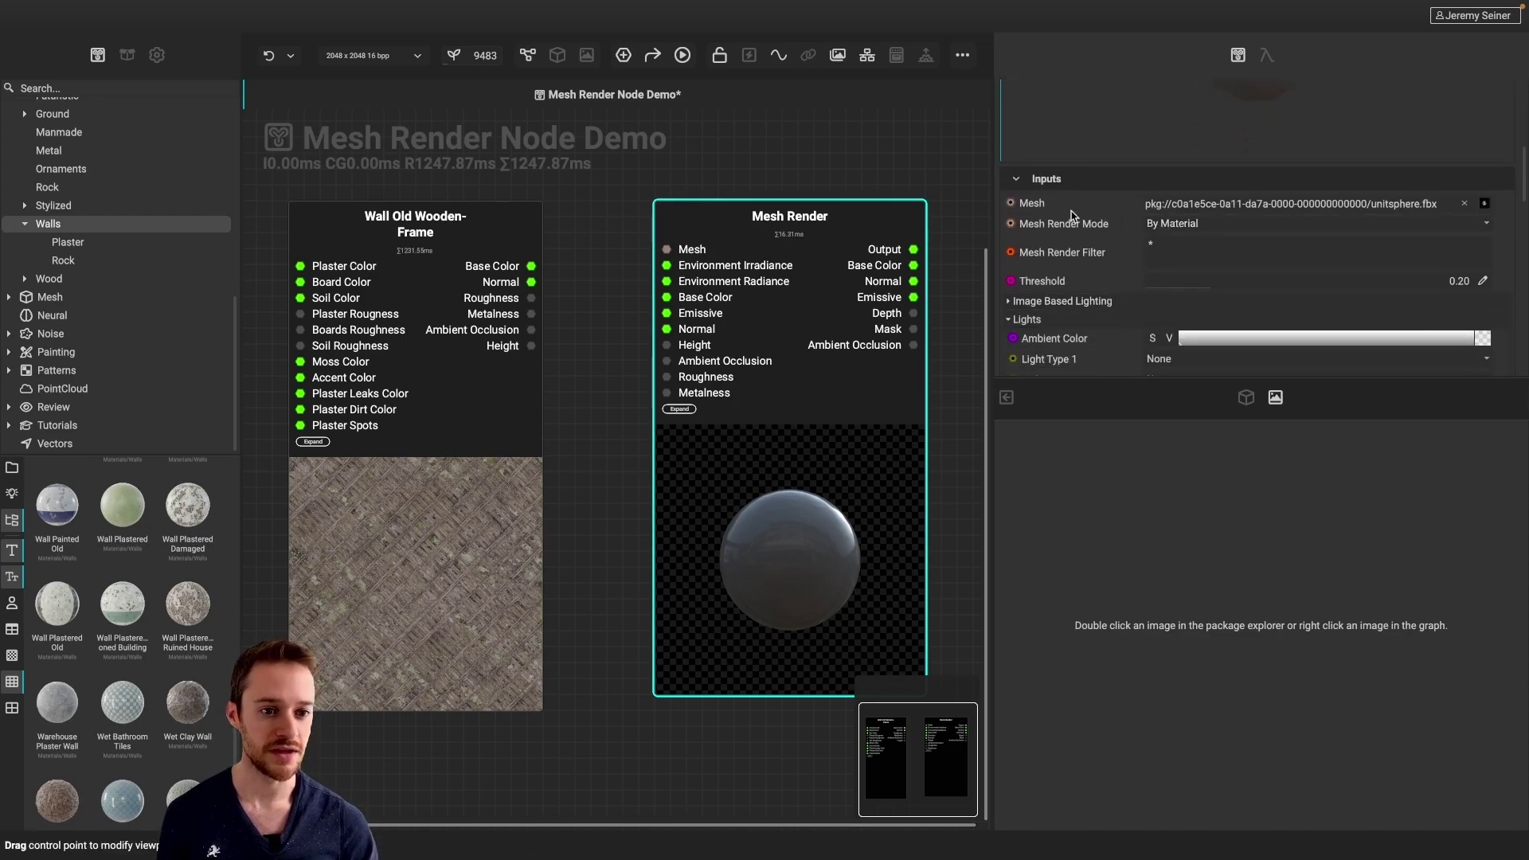
pyautogui.click(1485, 206)
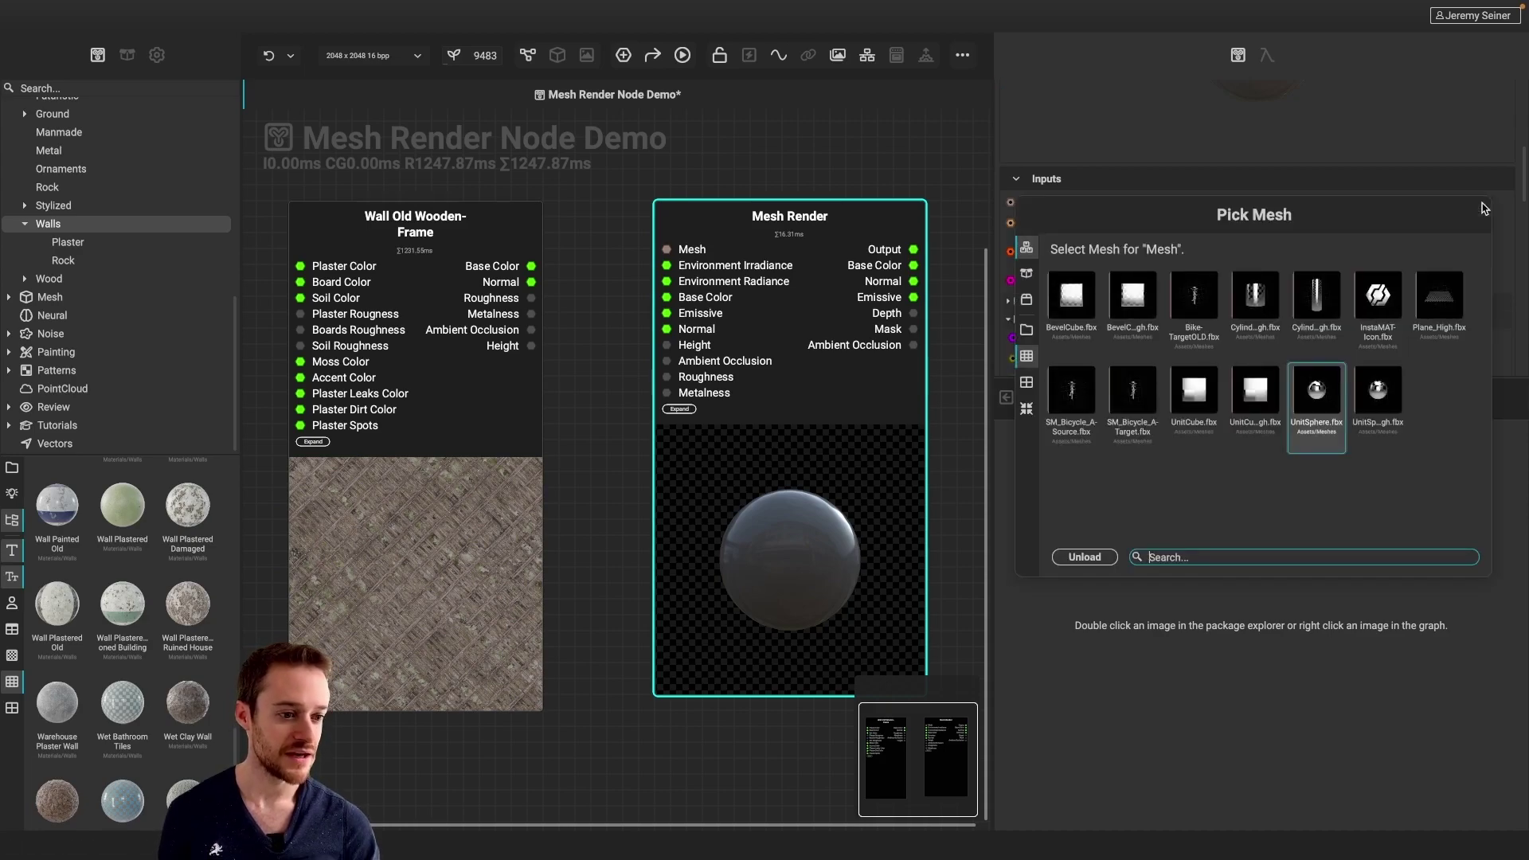
pyautogui.doubleClick(1378, 390)
pyautogui.scroll(5, 1065, 252)
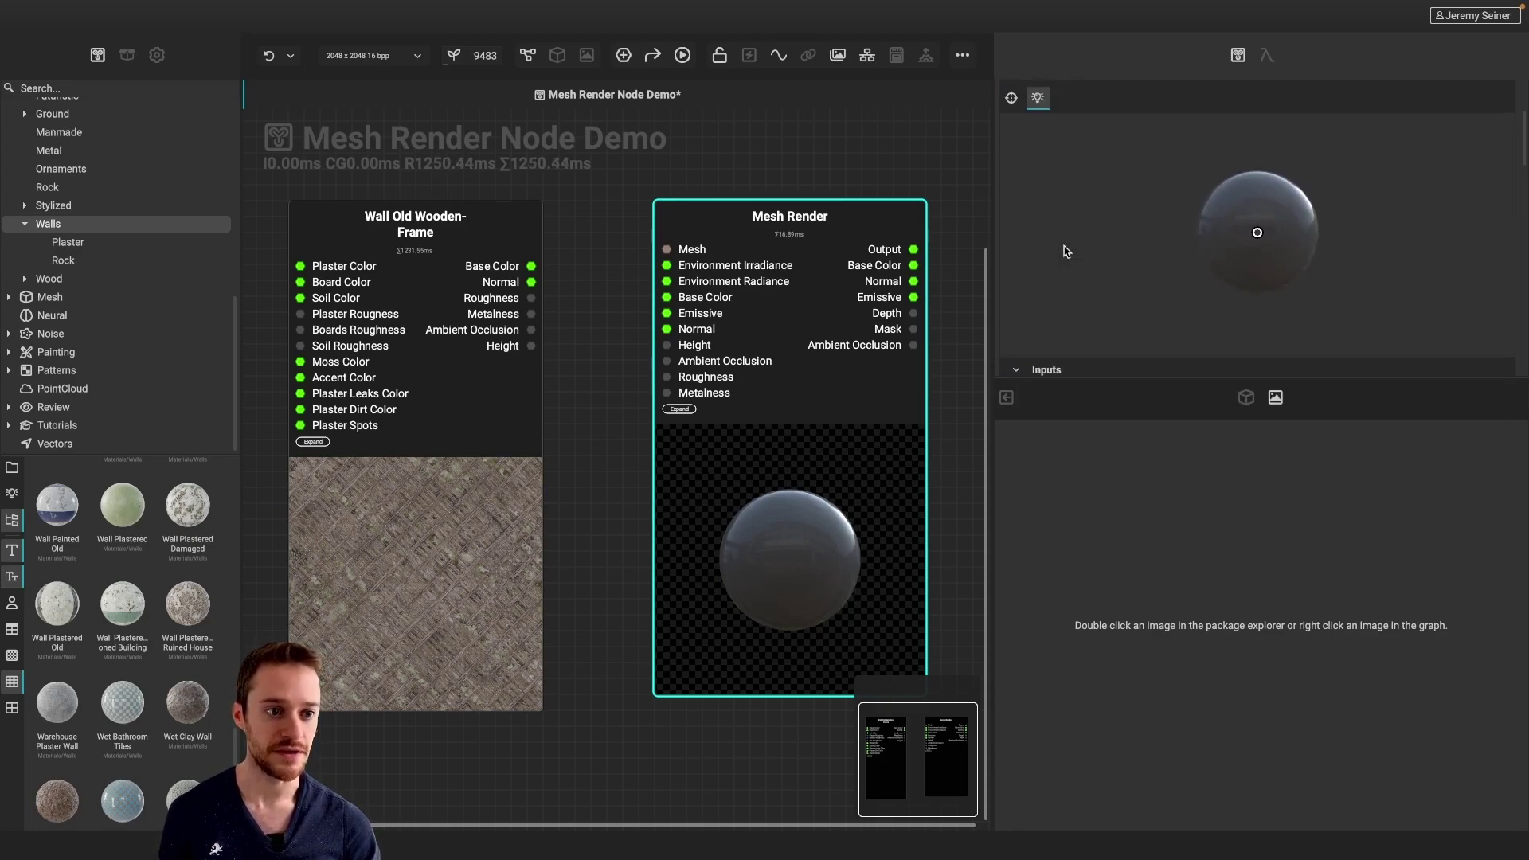
pyautogui.click(581, 372)
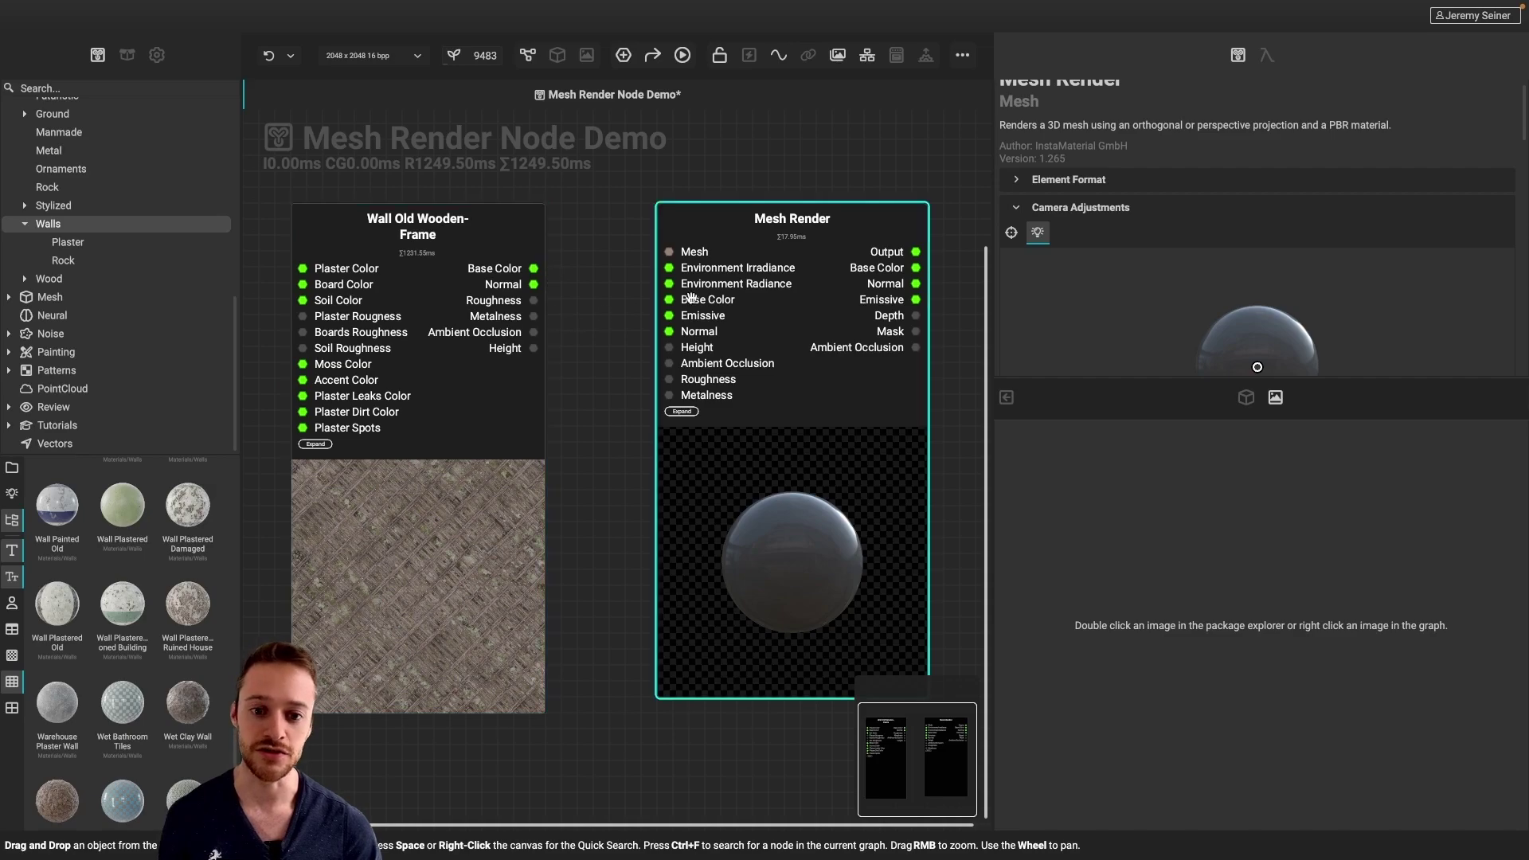
# Connect the wall material to Mesh Render's Material input and preview the render in the 2D viewer
pyautogui.click(809, 57)
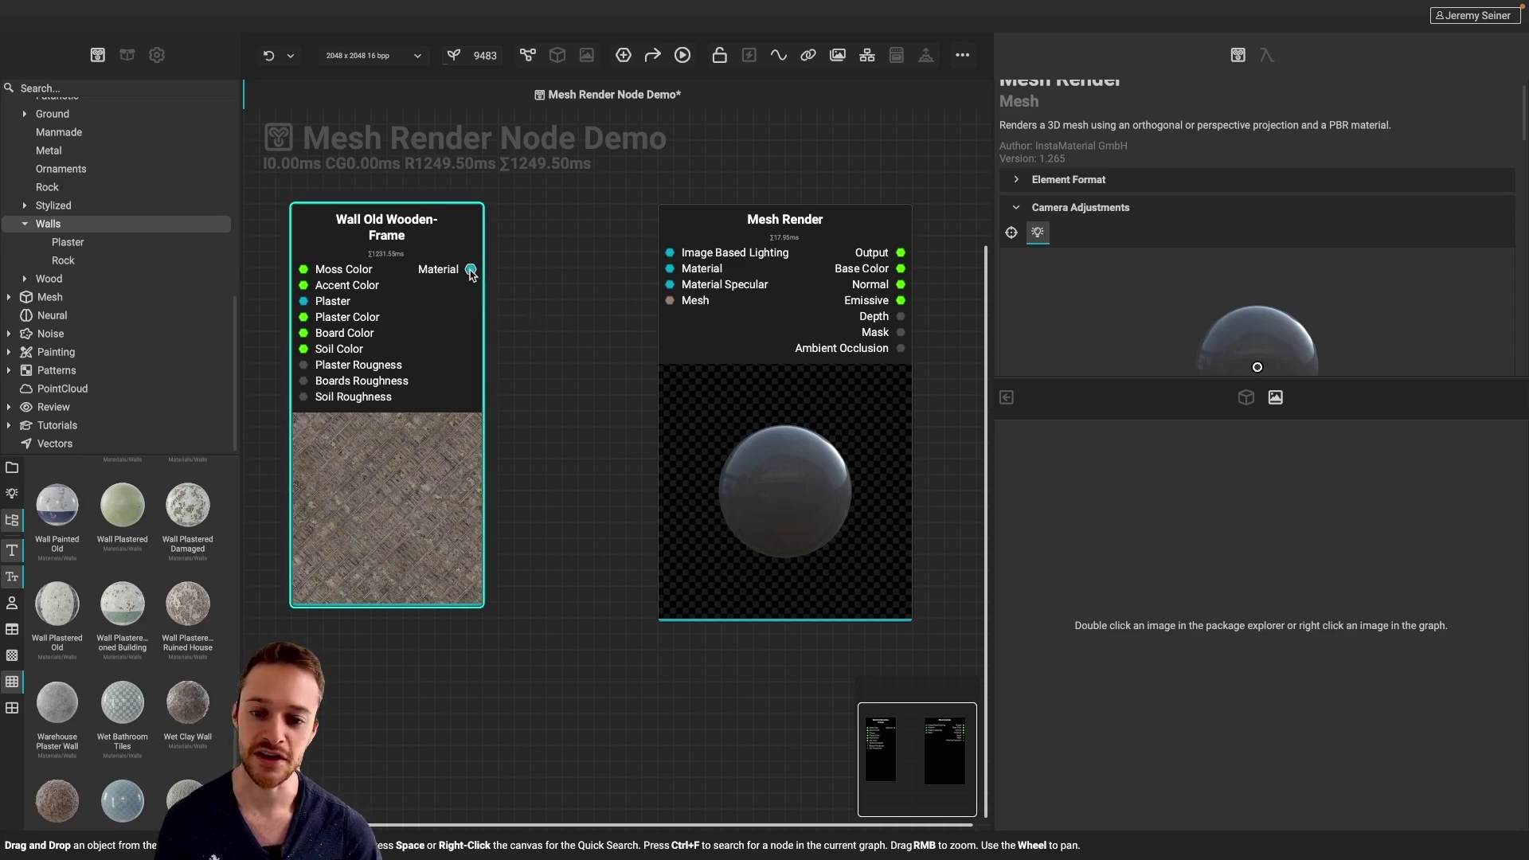
pyautogui.moveTo(471, 271); pyautogui.dragTo(670, 269)
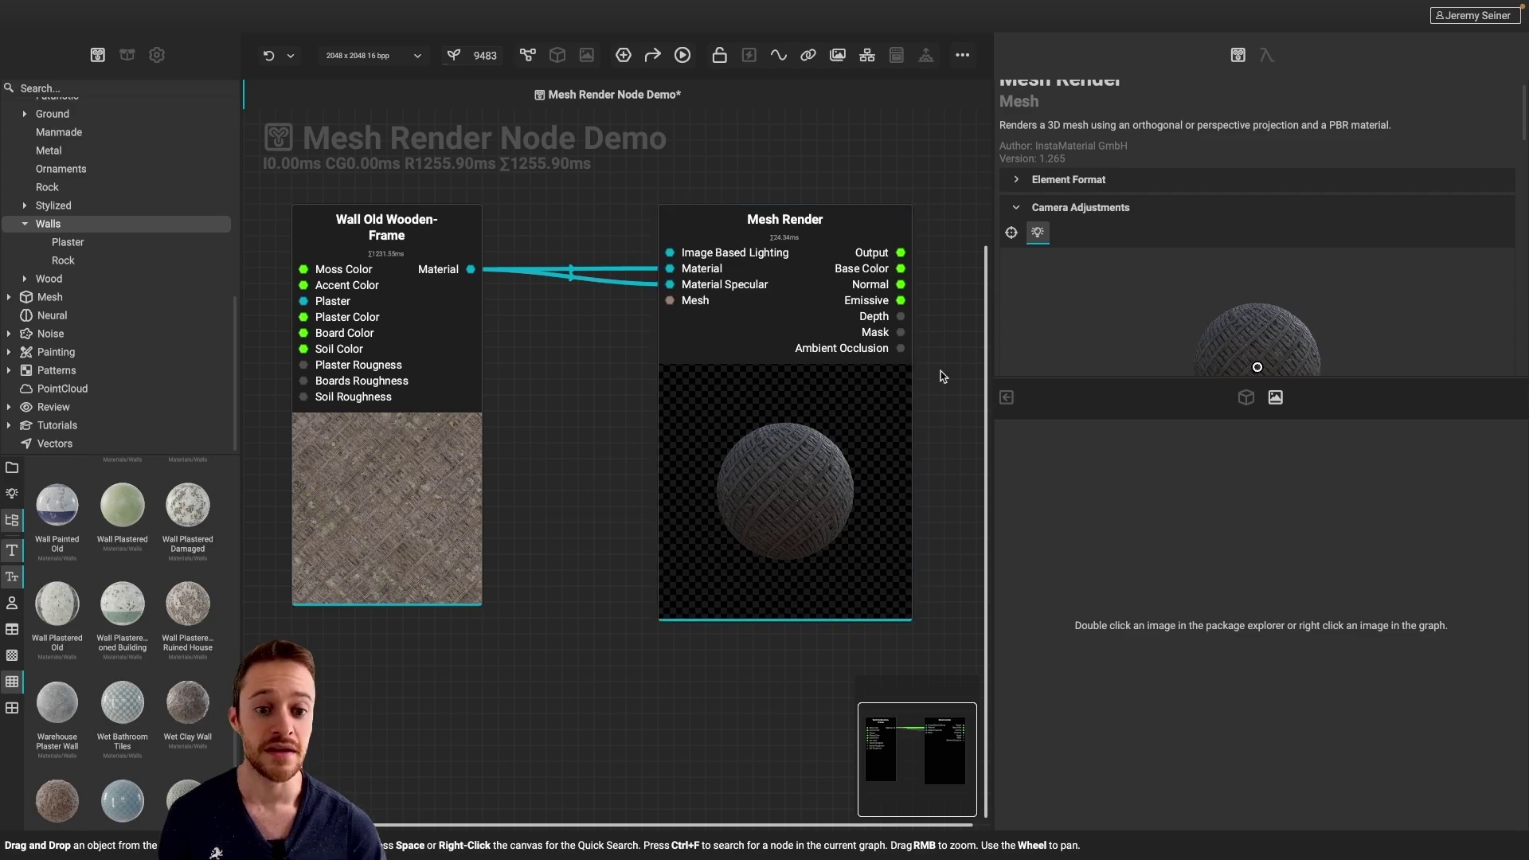
pyautogui.click(900, 253)
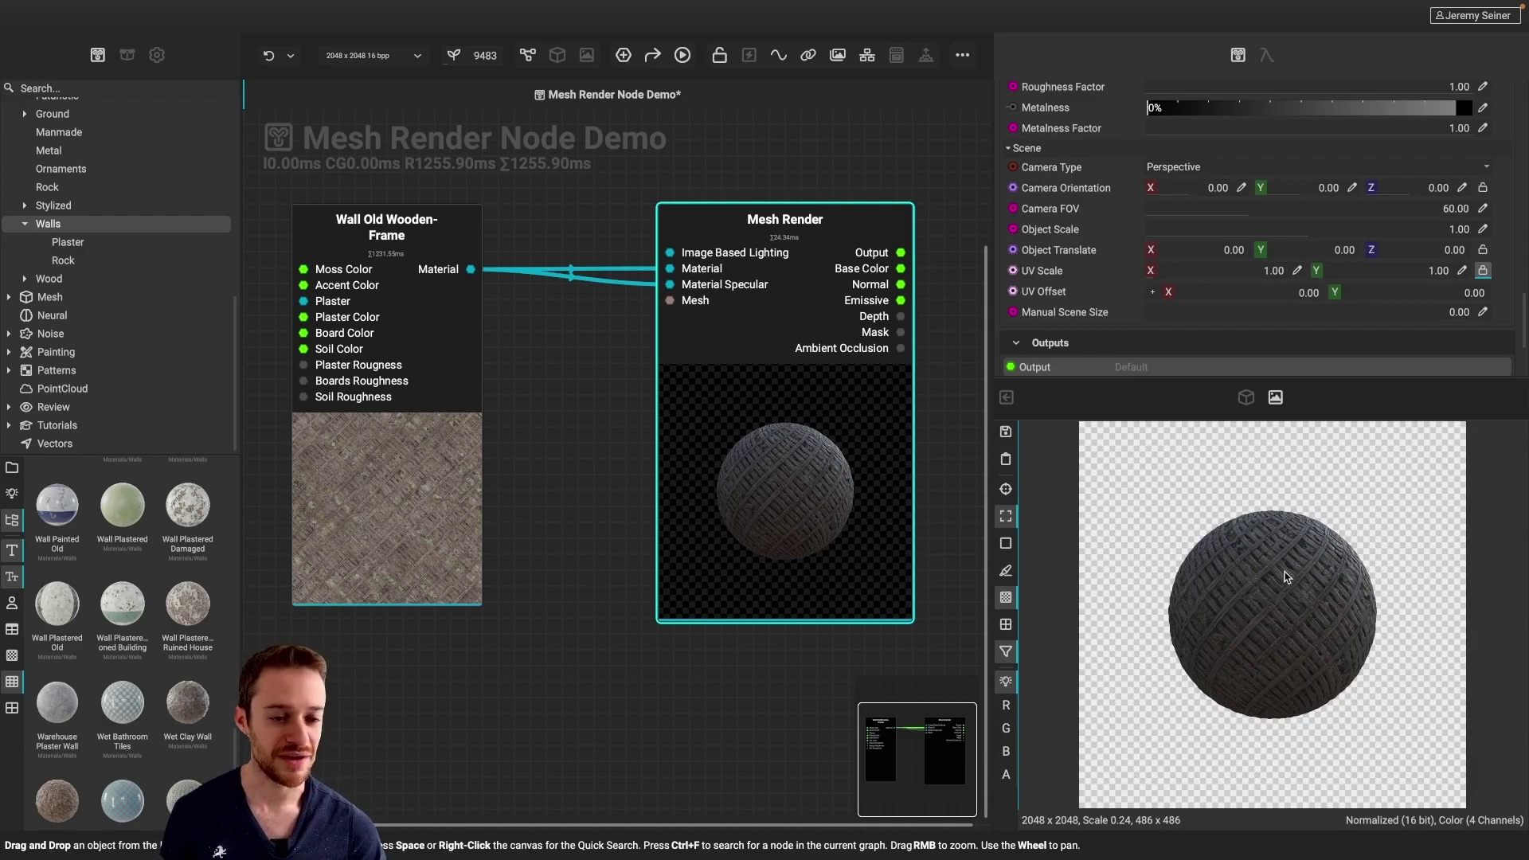
# Rotate the Mesh Render camera slightly around the textured sphere
pyautogui.scroll(10, 1075, 209)
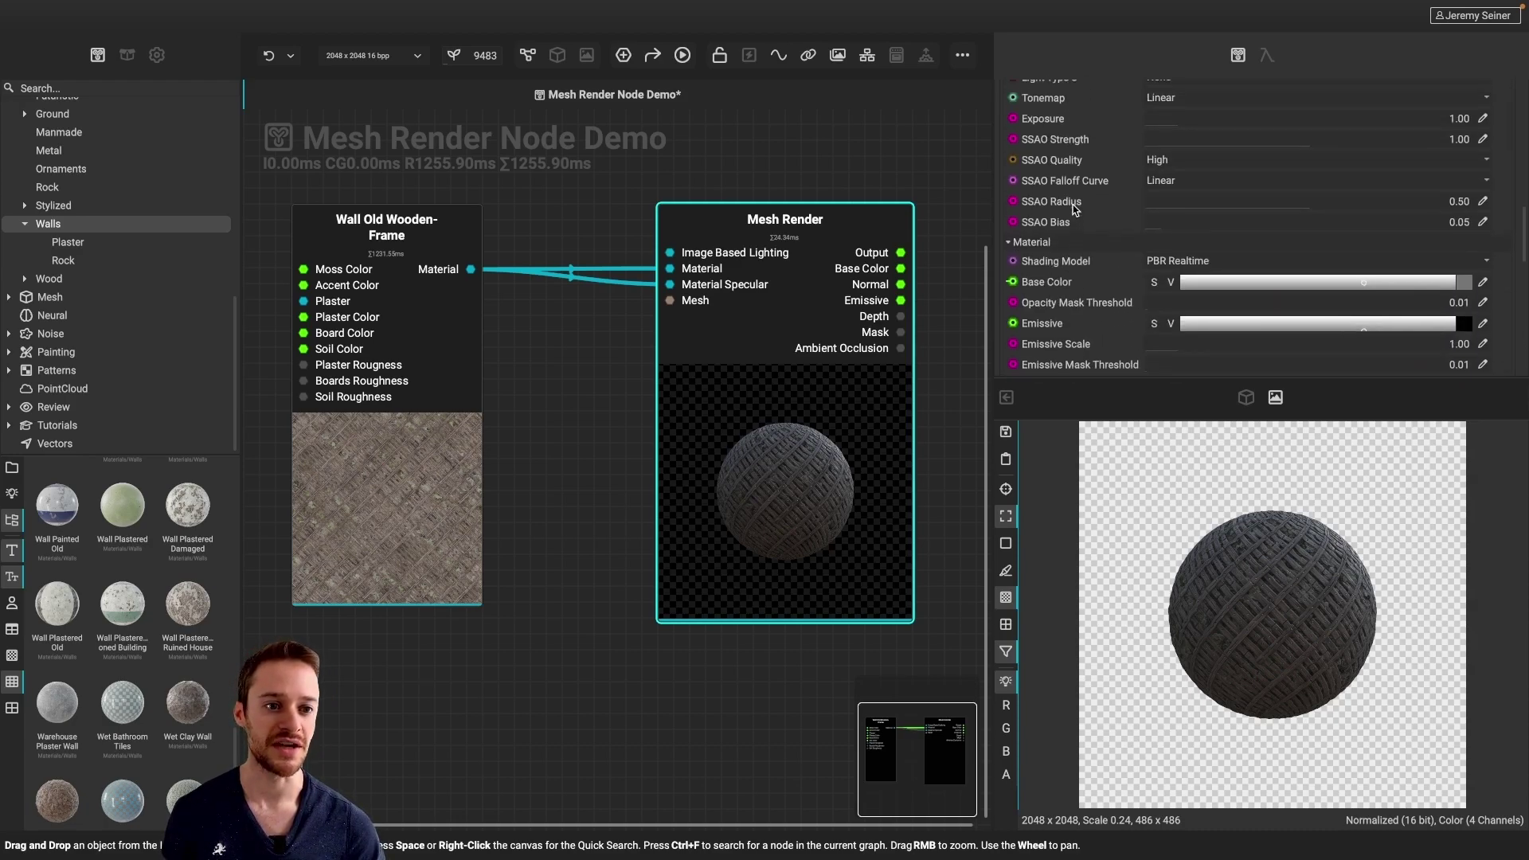
pyautogui.scroll(3, 1076, 207)
pyautogui.scroll(-2, 1076, 206)
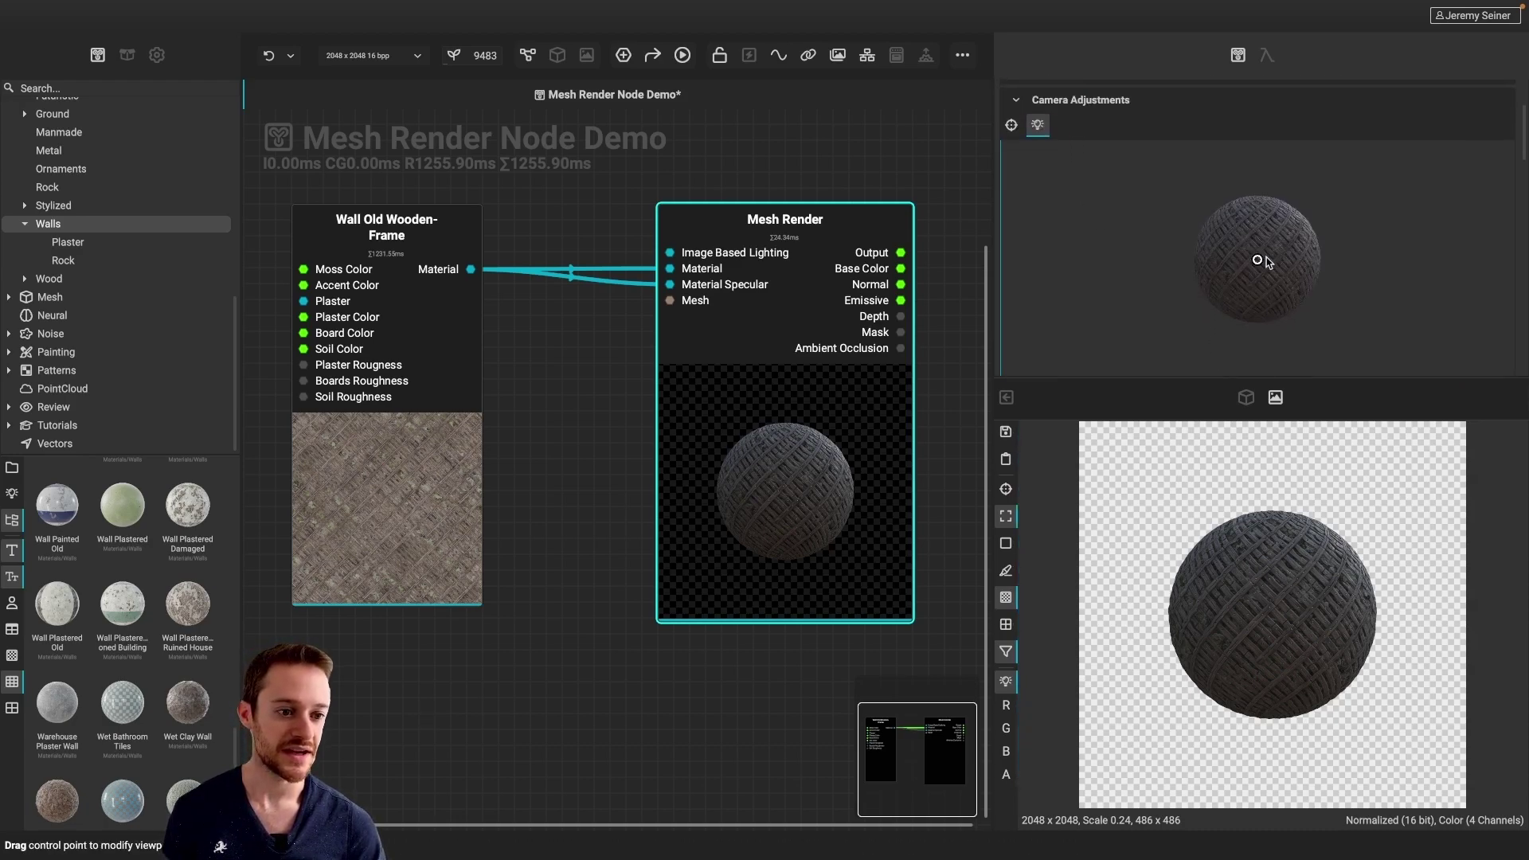
pyautogui.moveTo(1257, 260)
pyautogui.mouseDown()
pyautogui.moveTo(1219, 255)
pyautogui.moveTo(1242, 267)
pyautogui.moveTo(1283, 239)
pyautogui.moveTo(1221, 250)
pyautogui.moveTo(1269, 256)
pyautogui.moveTo(1229, 249)
pyautogui.moveTo(1266, 255)
pyautogui.moveTo(1239, 259)
pyautogui.mouseUp()
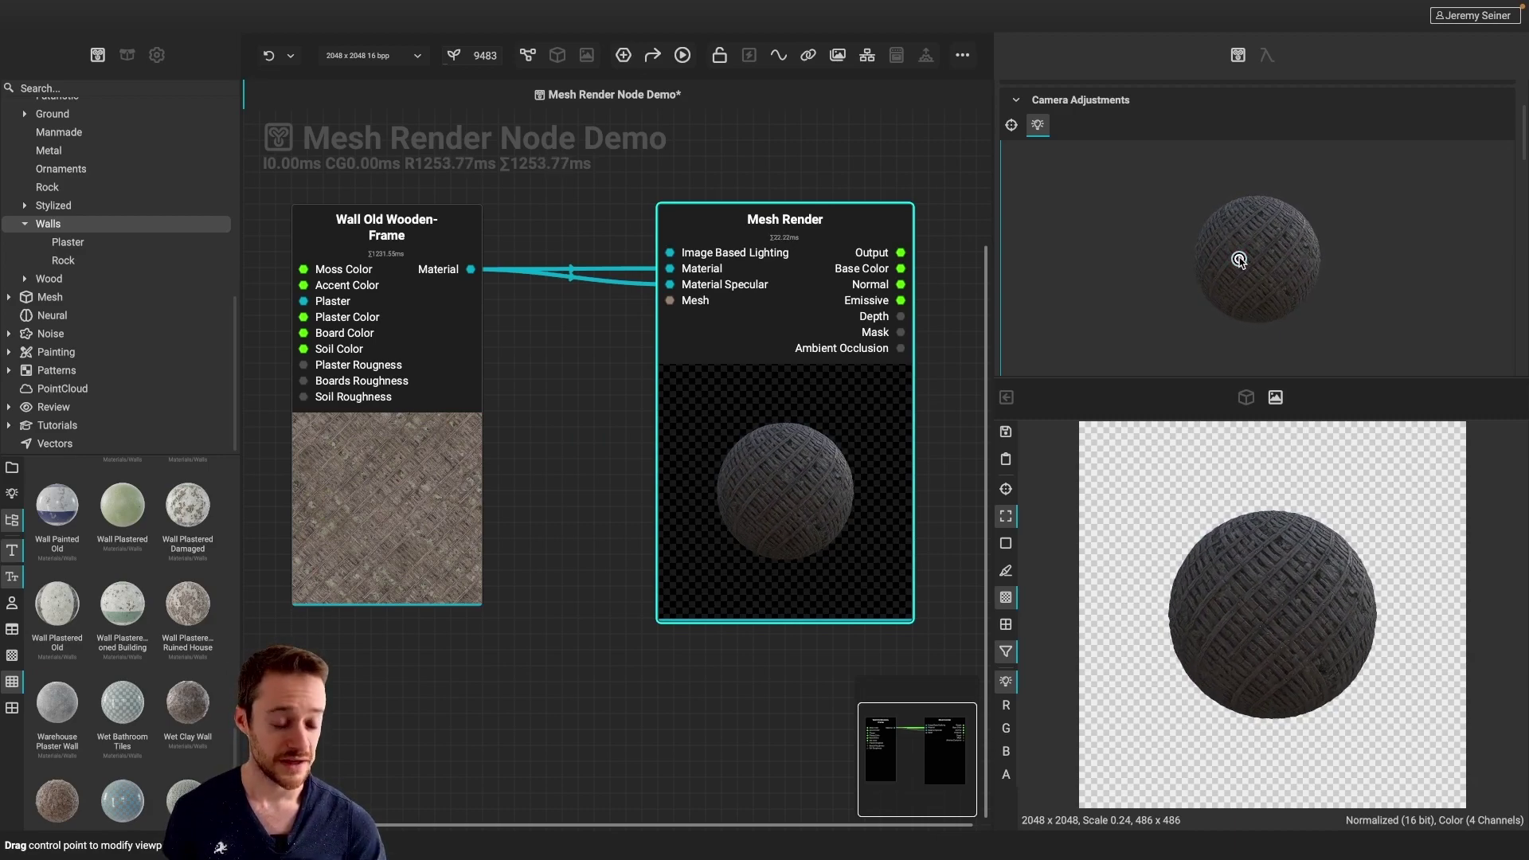
# Raise the image-based lighting environment brightness to about 3.8
pyautogui.scroll(-5, 1090, 312)
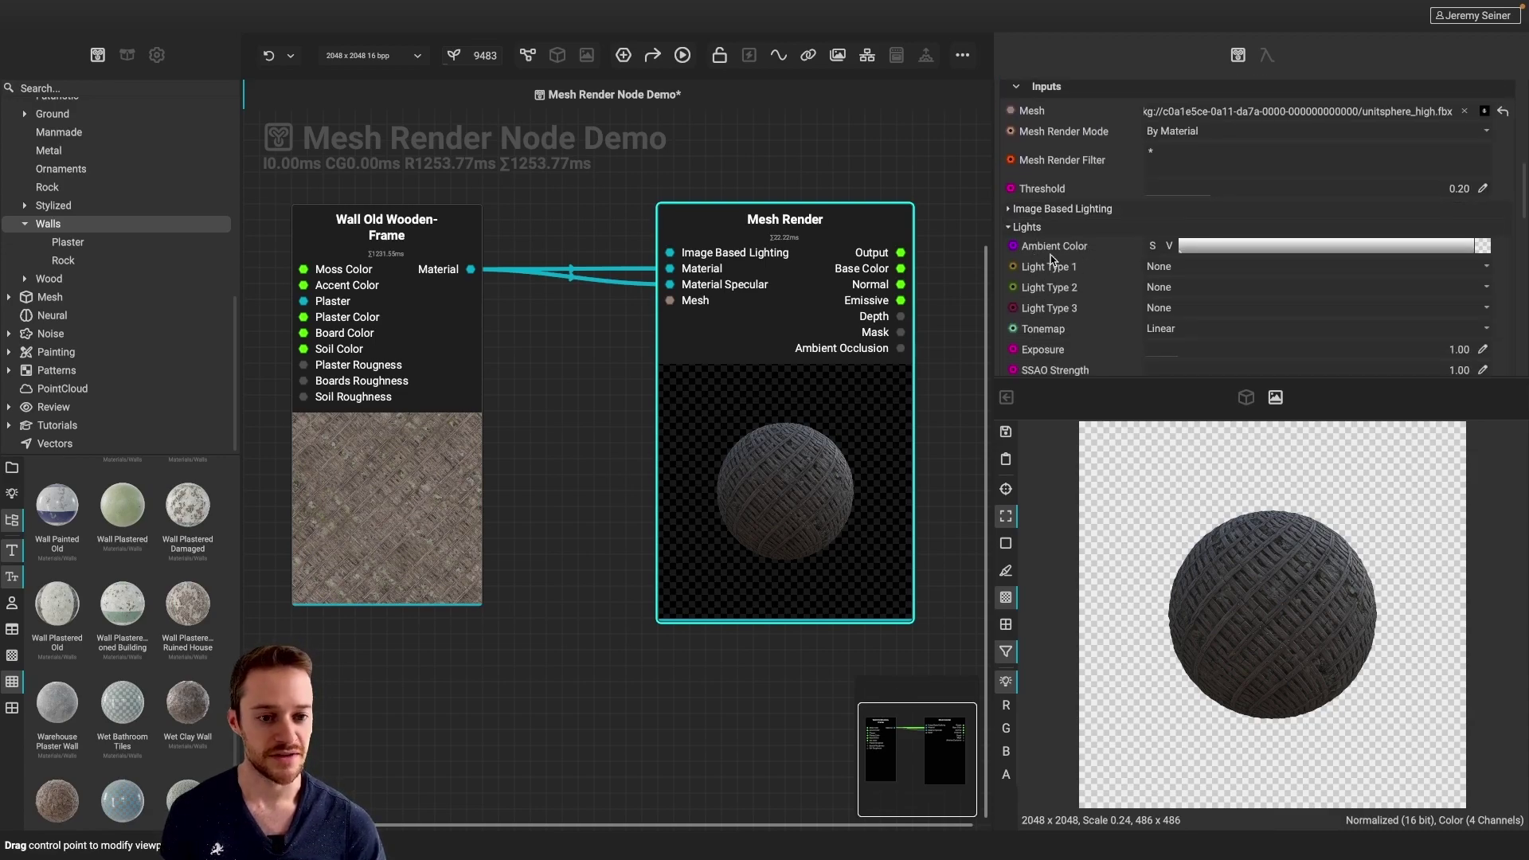
pyautogui.click(1016, 210)
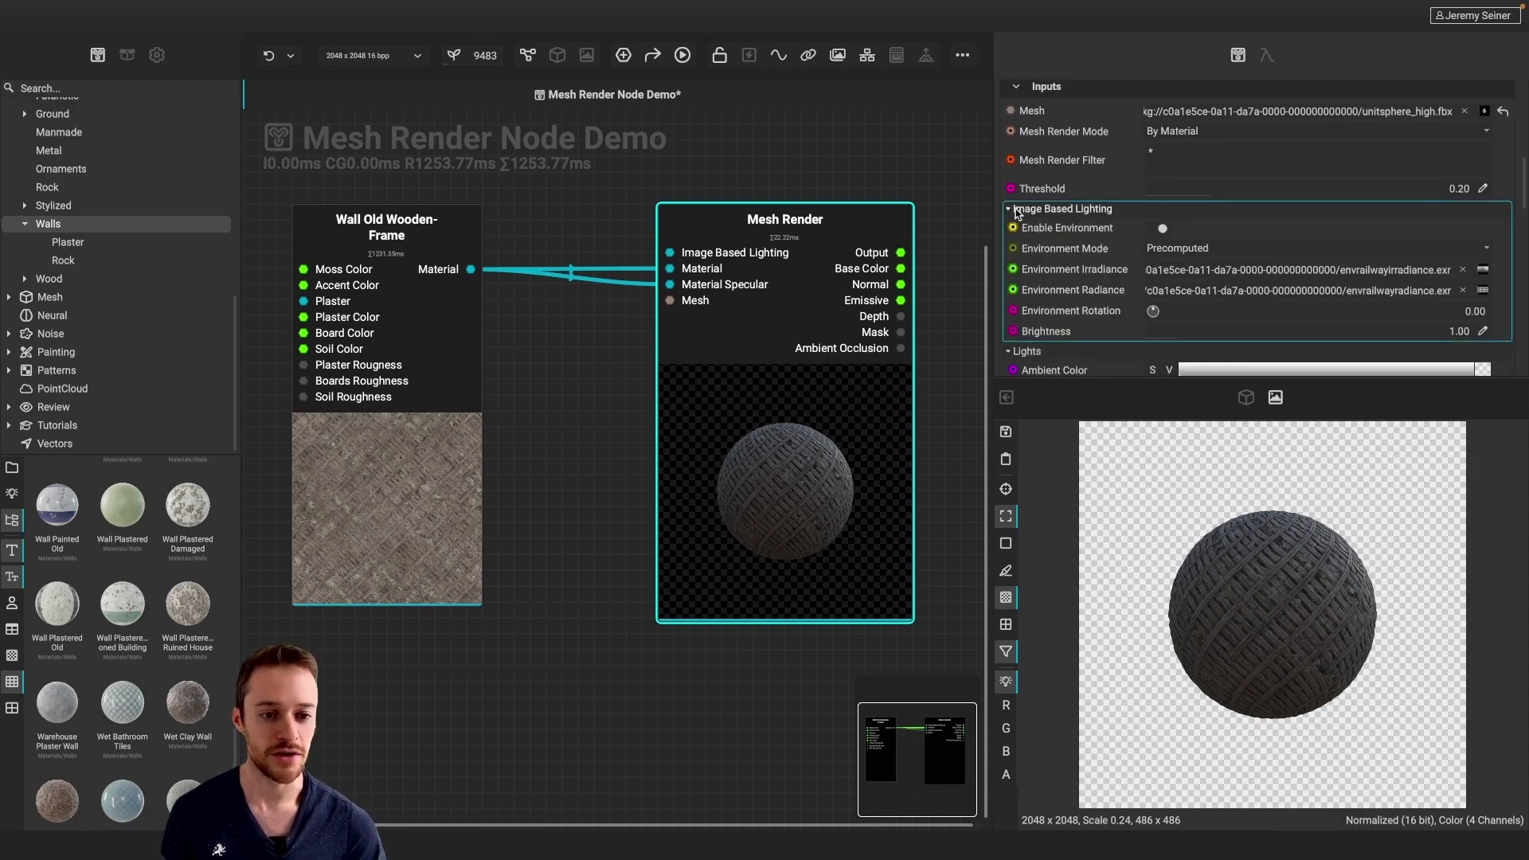
pyautogui.moveTo(1184, 334); pyautogui.dragTo(1298, 340)
# Make light 1 directional with intensity 4.52 and X direction -0.46
pyautogui.scroll(-3, 1072, 239)
pyautogui.scroll(-3, 1072, 232)
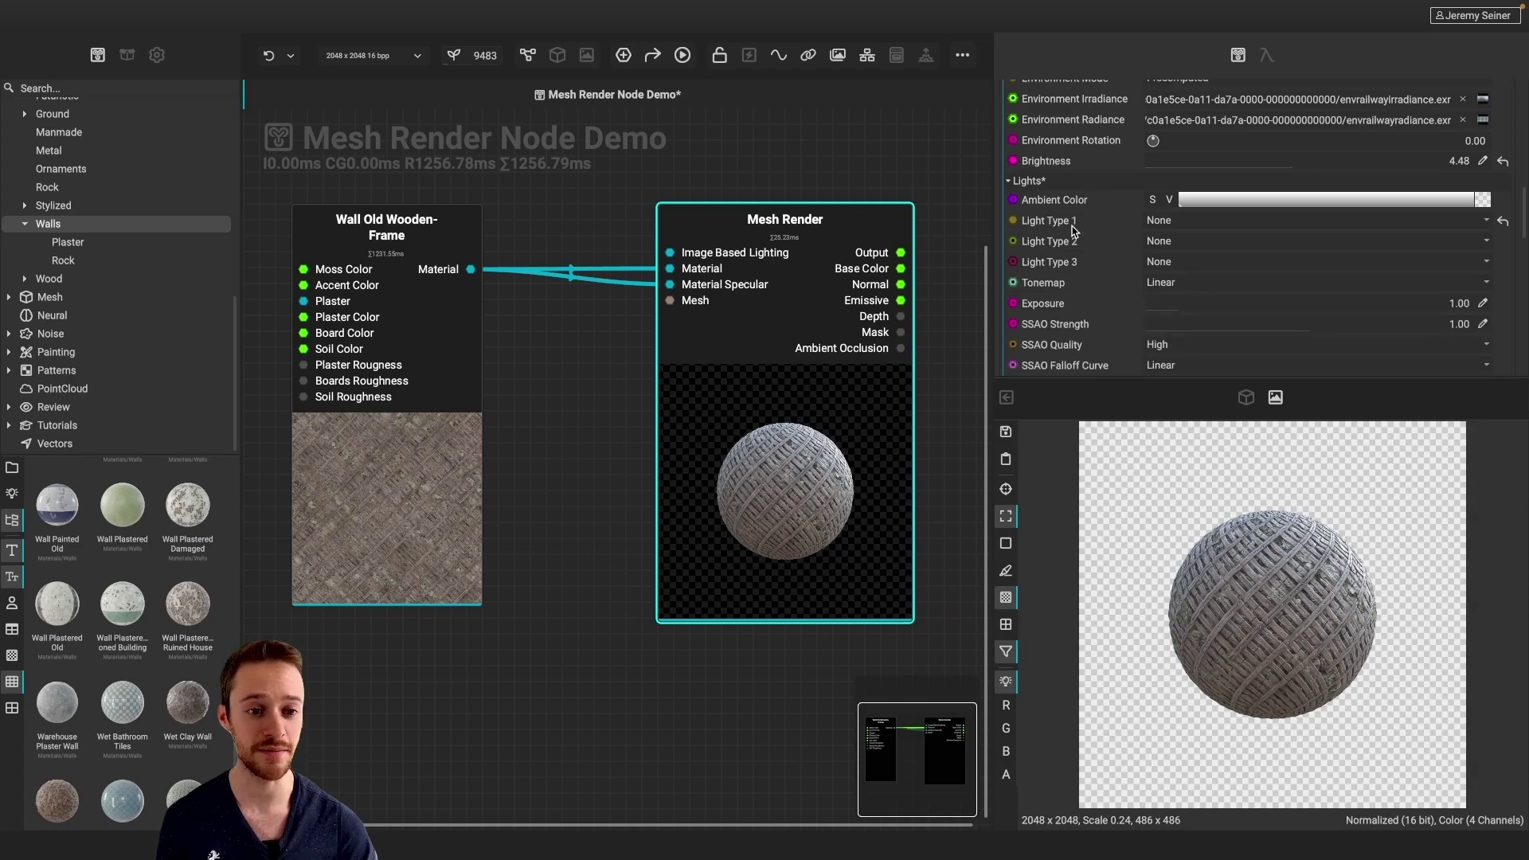
pyautogui.click(1165, 204)
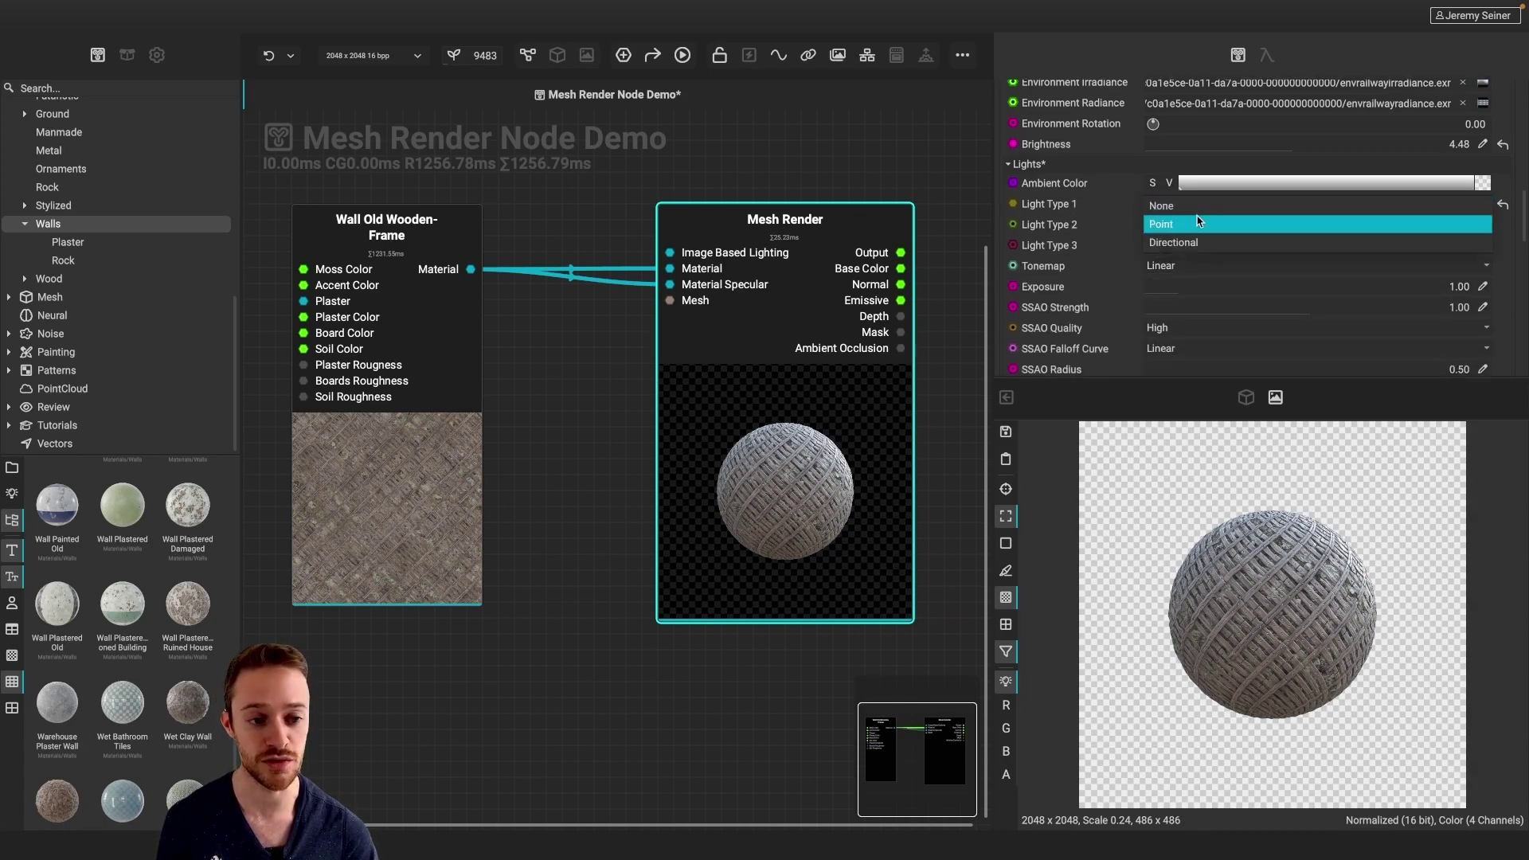
pyautogui.click(1200, 244)
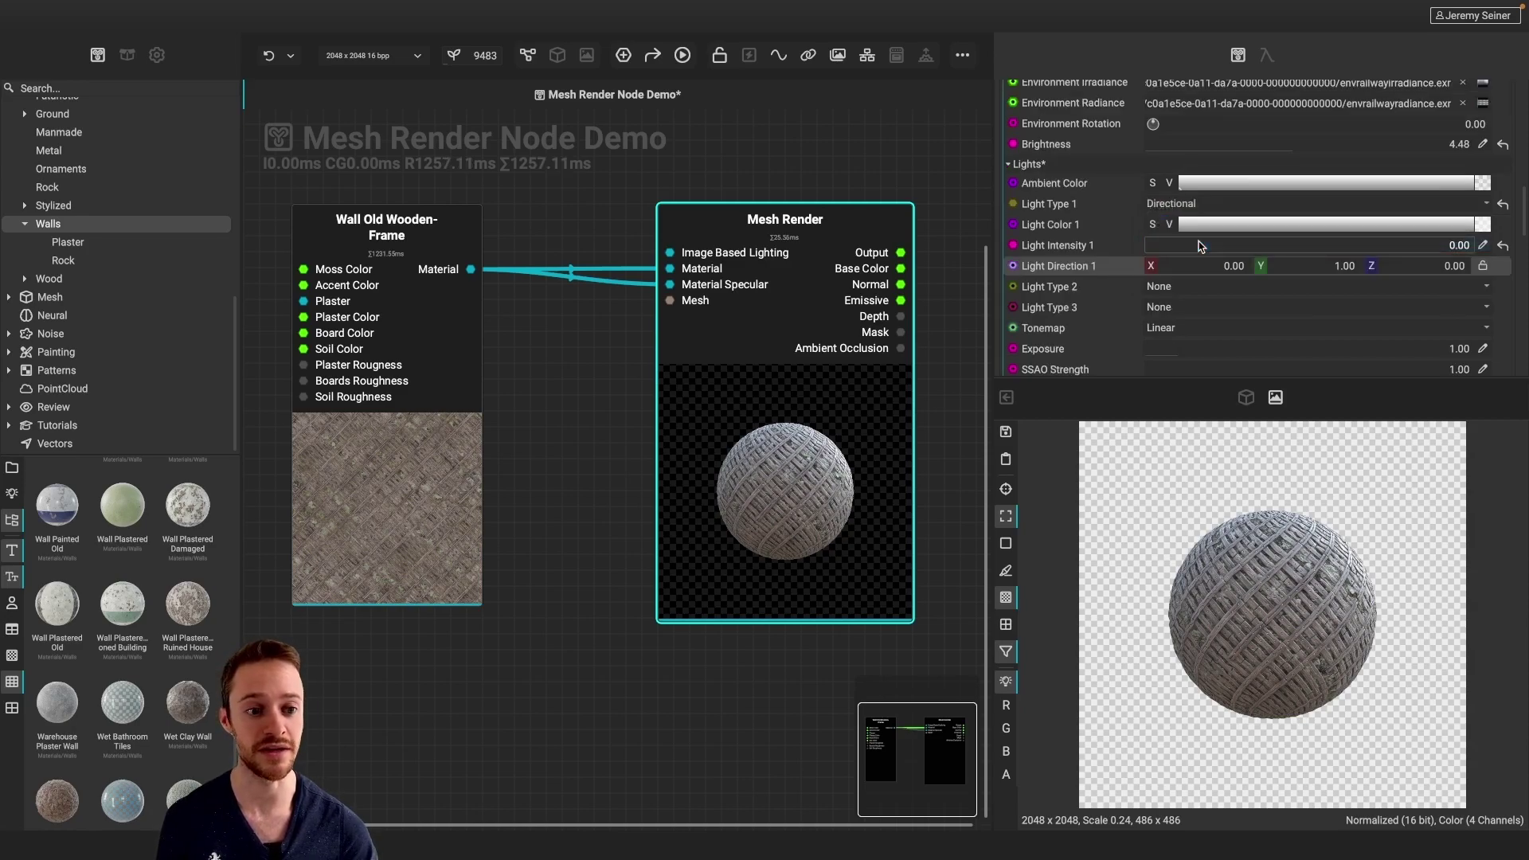
pyautogui.moveTo(1262, 249); pyautogui.dragTo(1354, 248)
pyautogui.click(1223, 266)
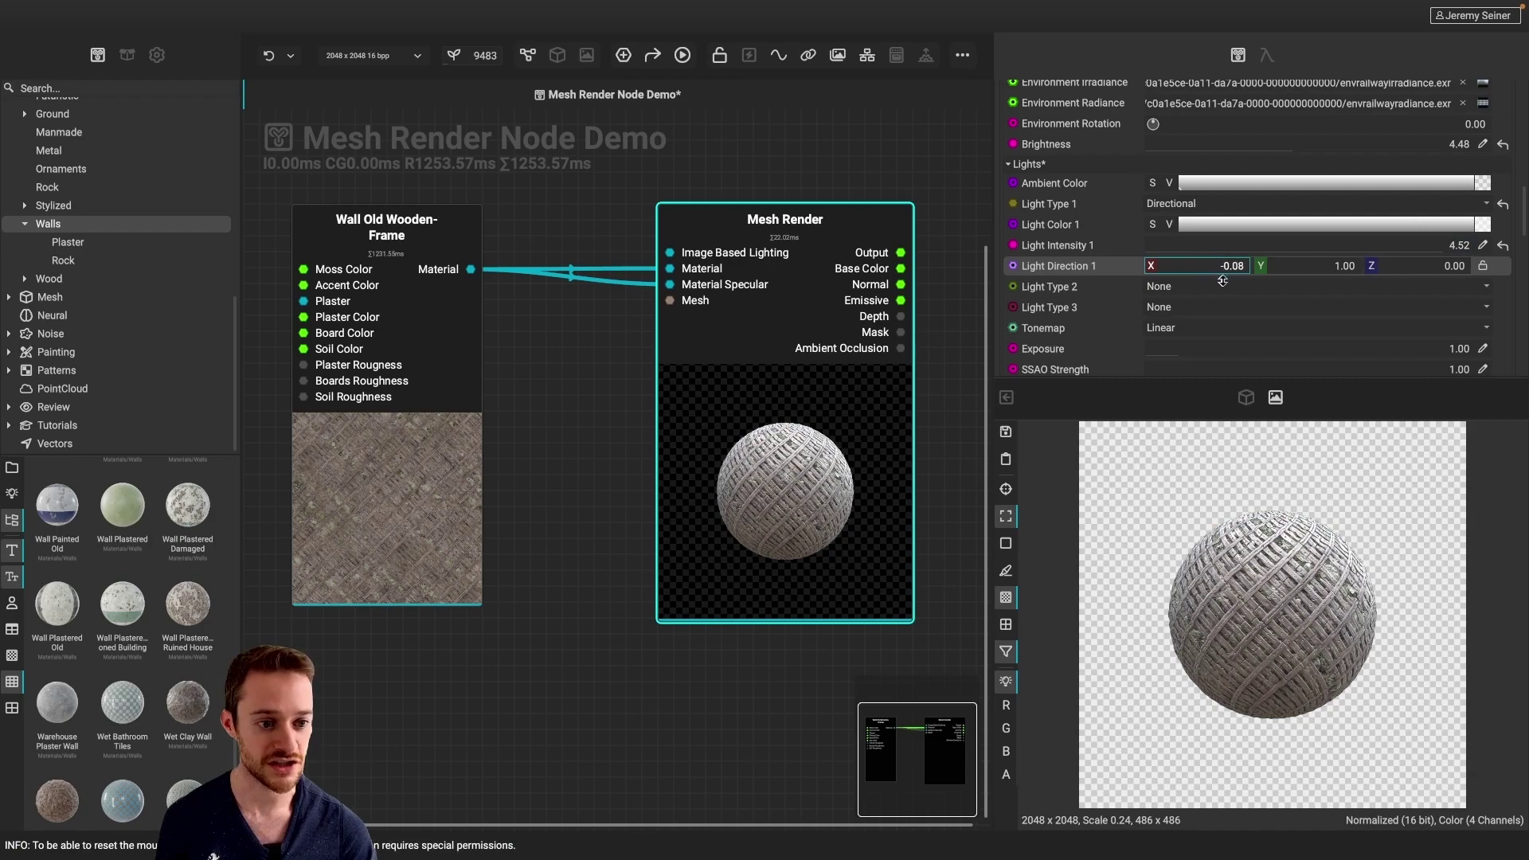
pyautogui.write('0.34')
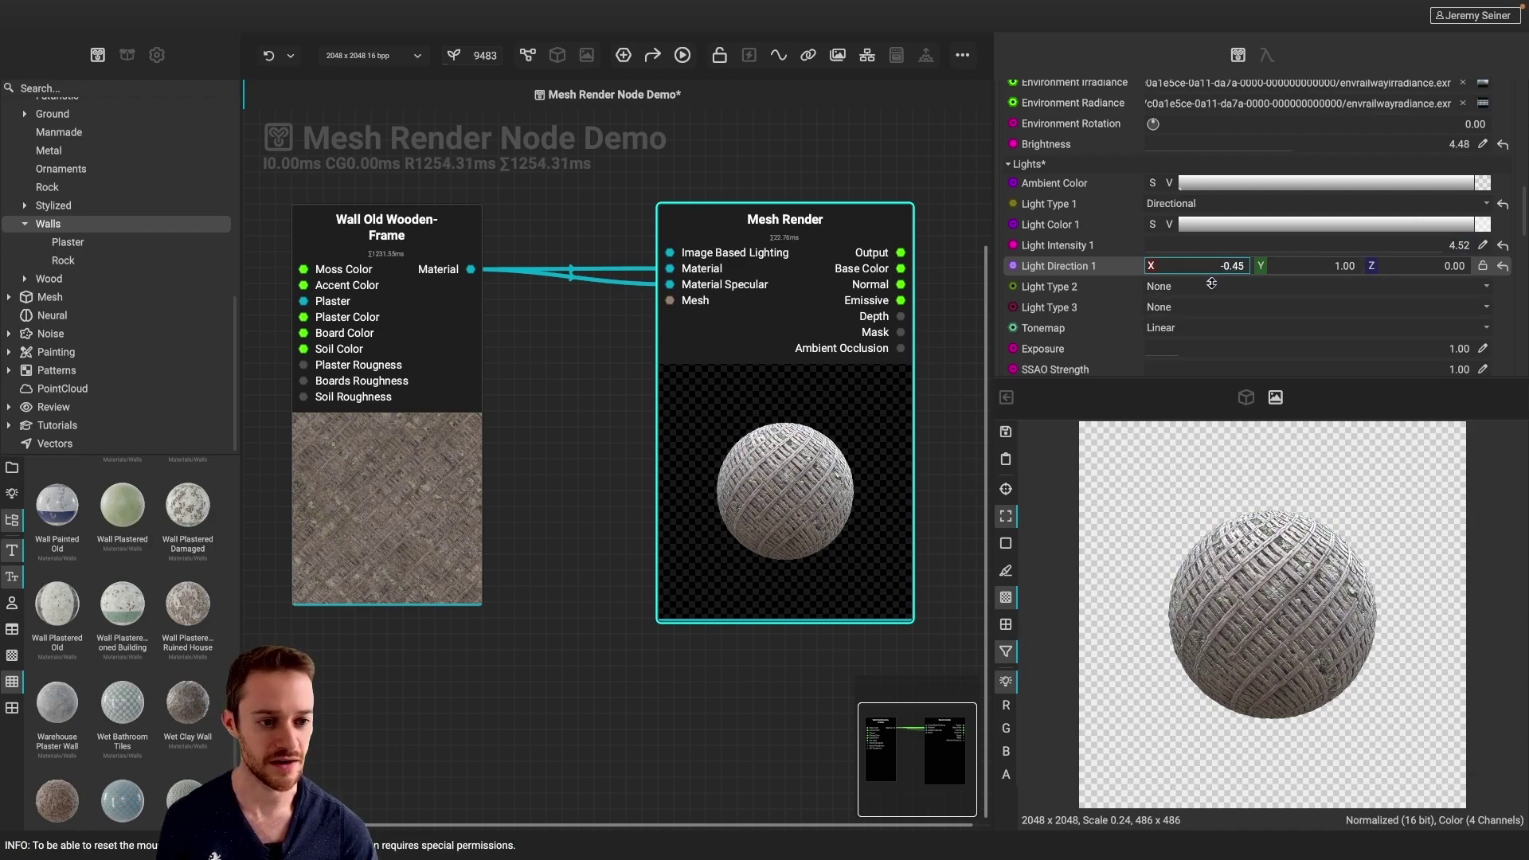
pyautogui.click(1193, 265)
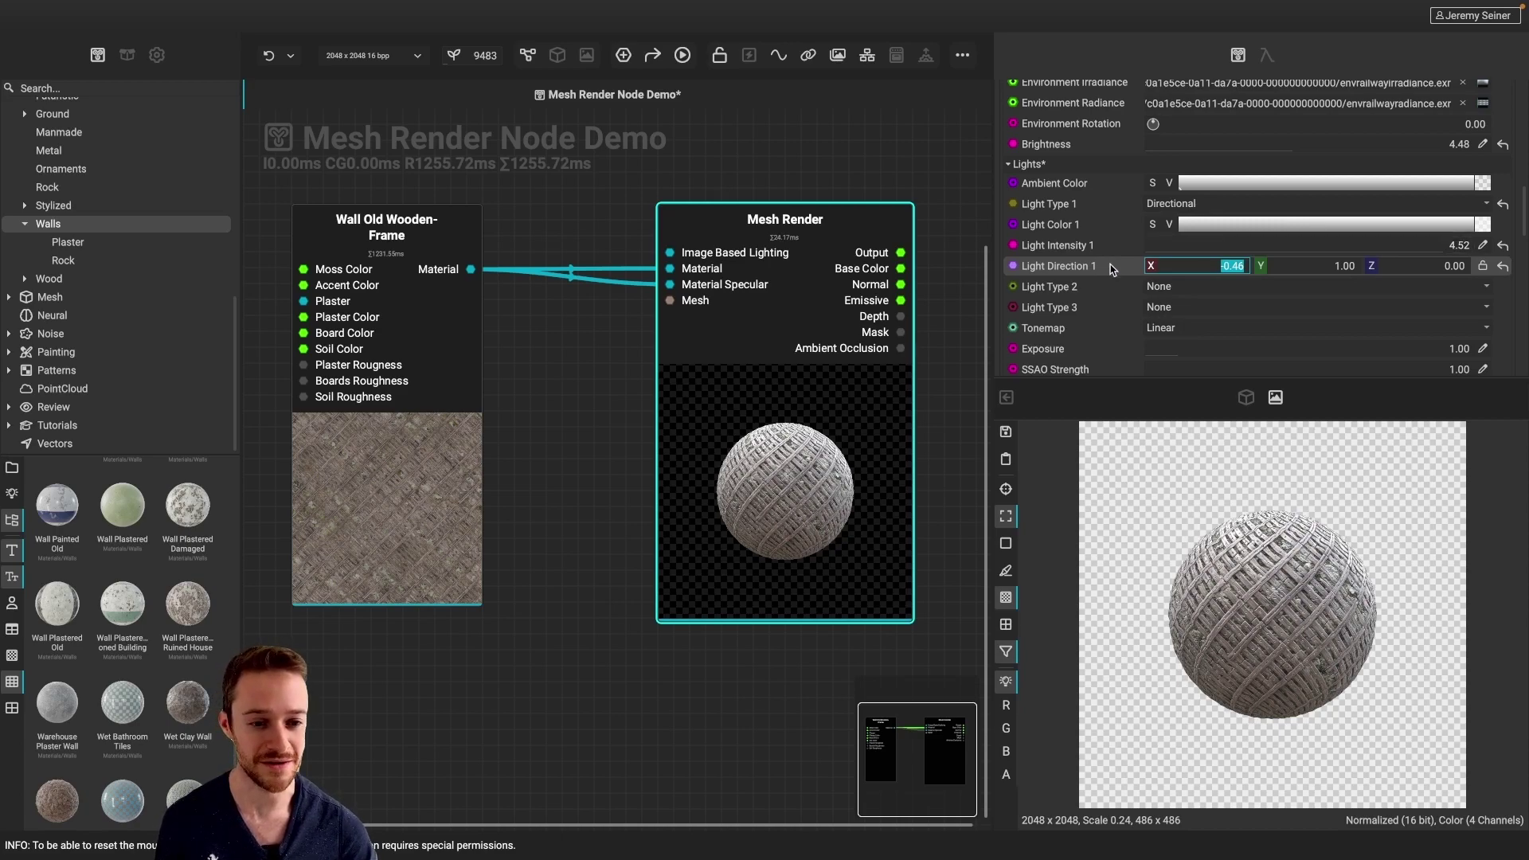
pyautogui.scroll(-10, 1112, 270)
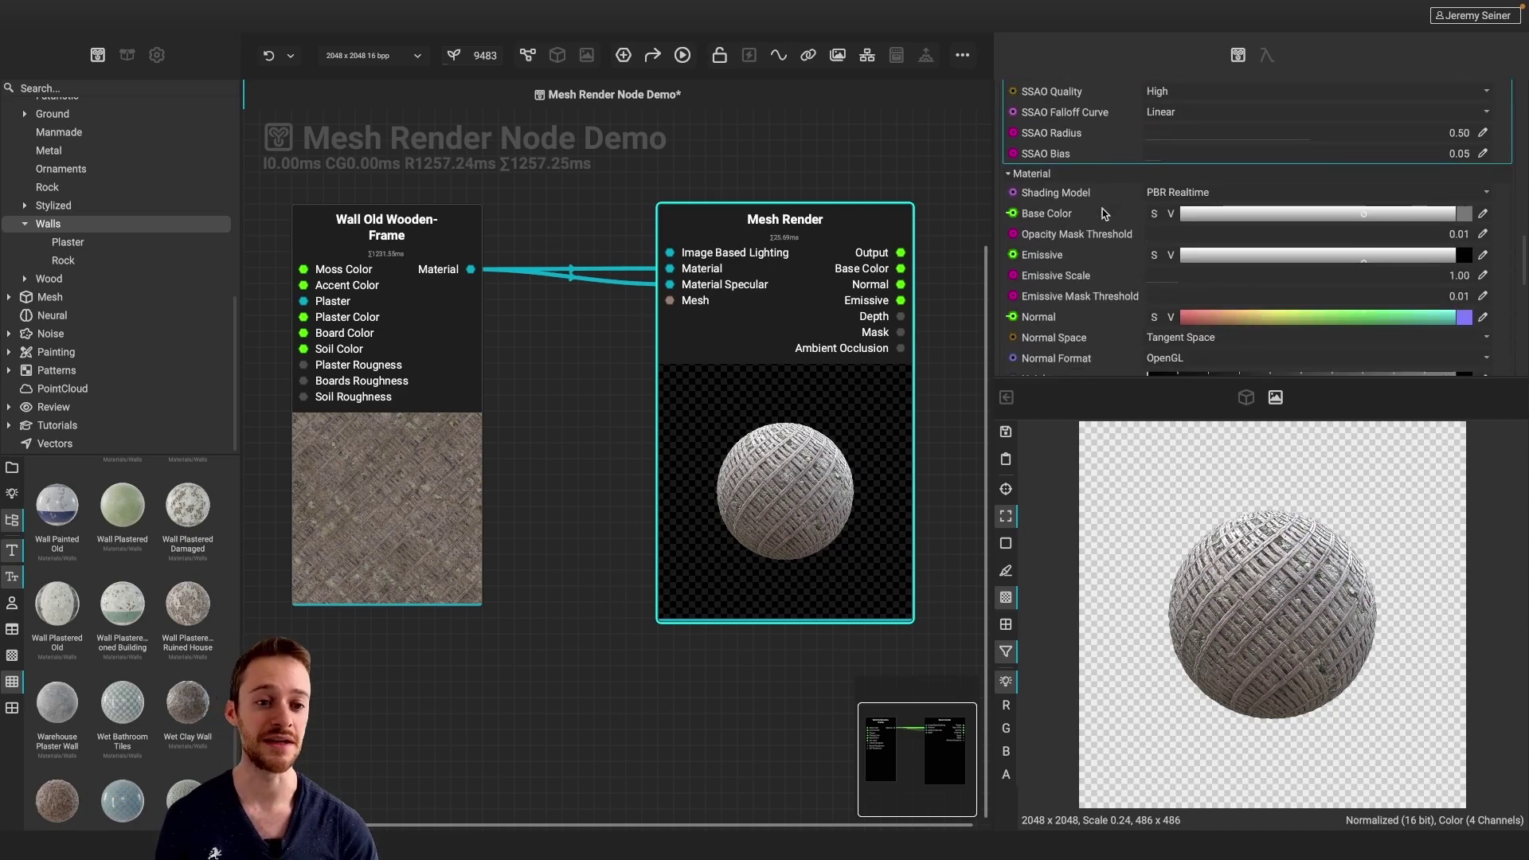
pyautogui.scroll(-10, 1099, 231)
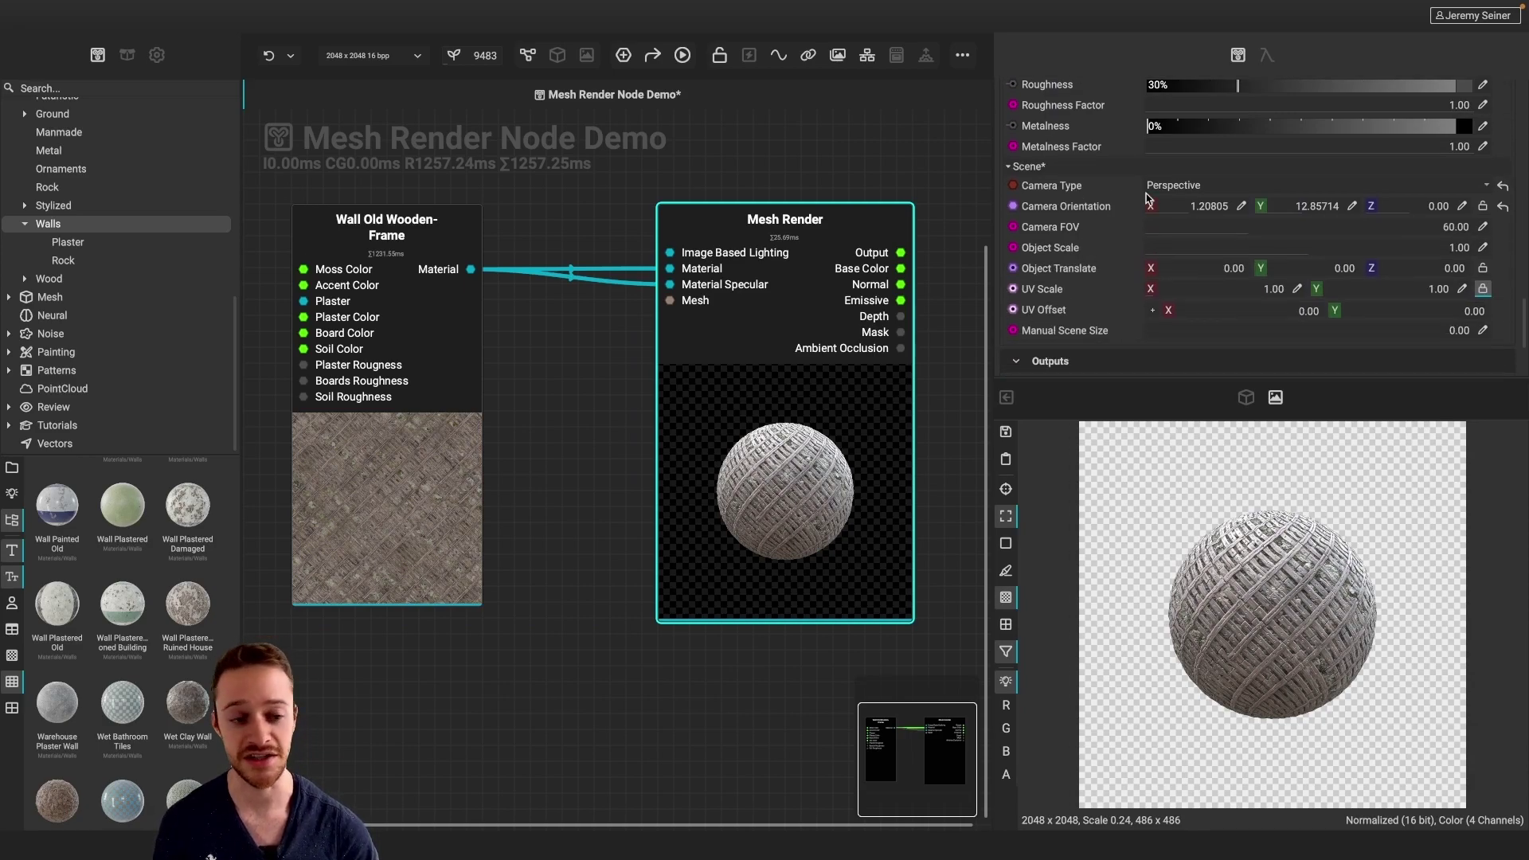
pyautogui.click(1171, 186)
pyautogui.click(1173, 169)
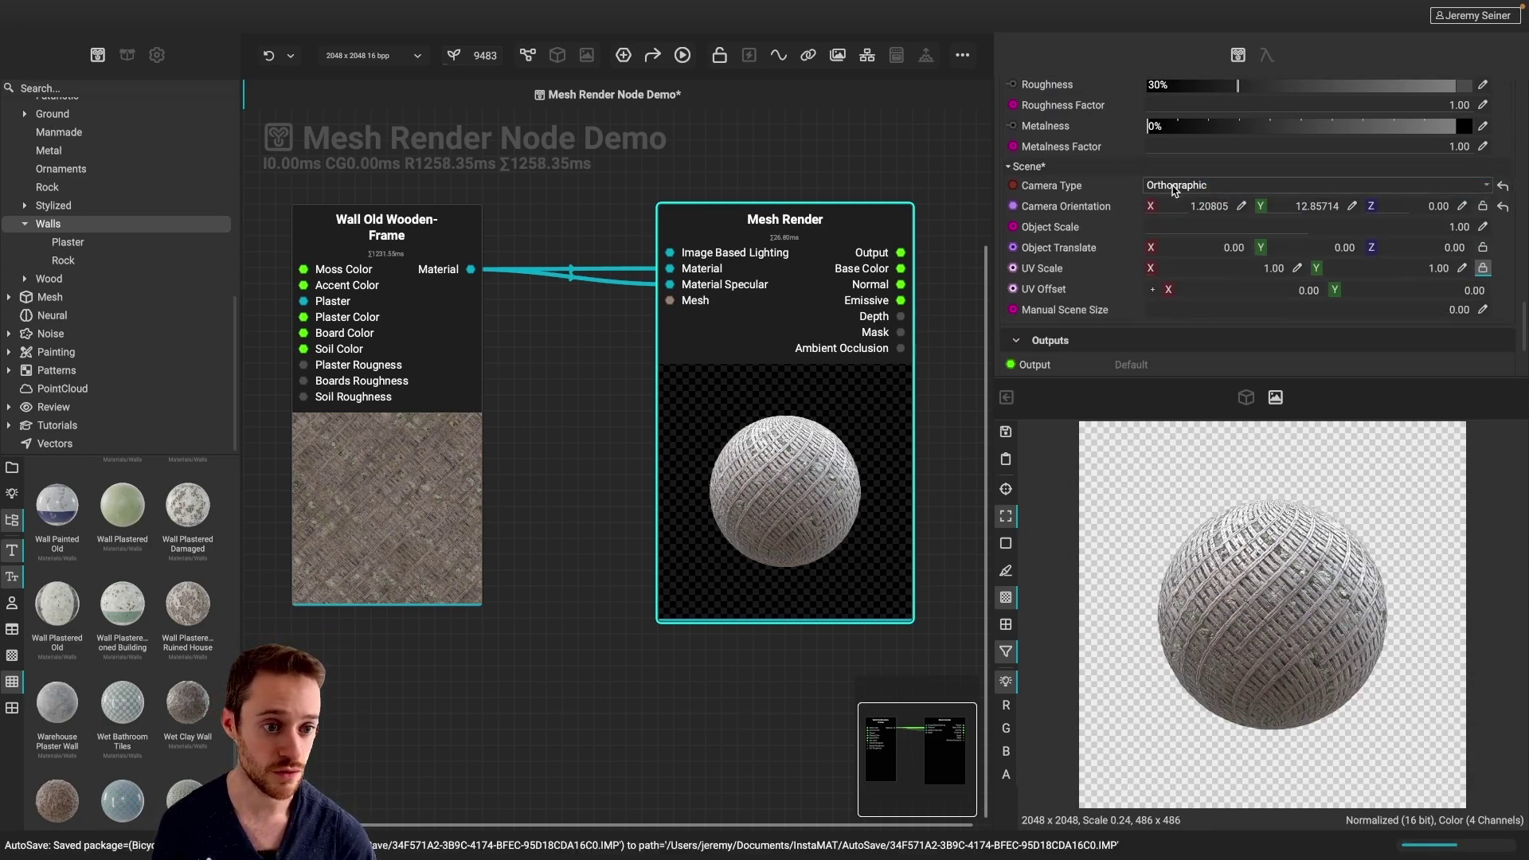
pyautogui.click(1172, 185)
pyautogui.click(1172, 206)
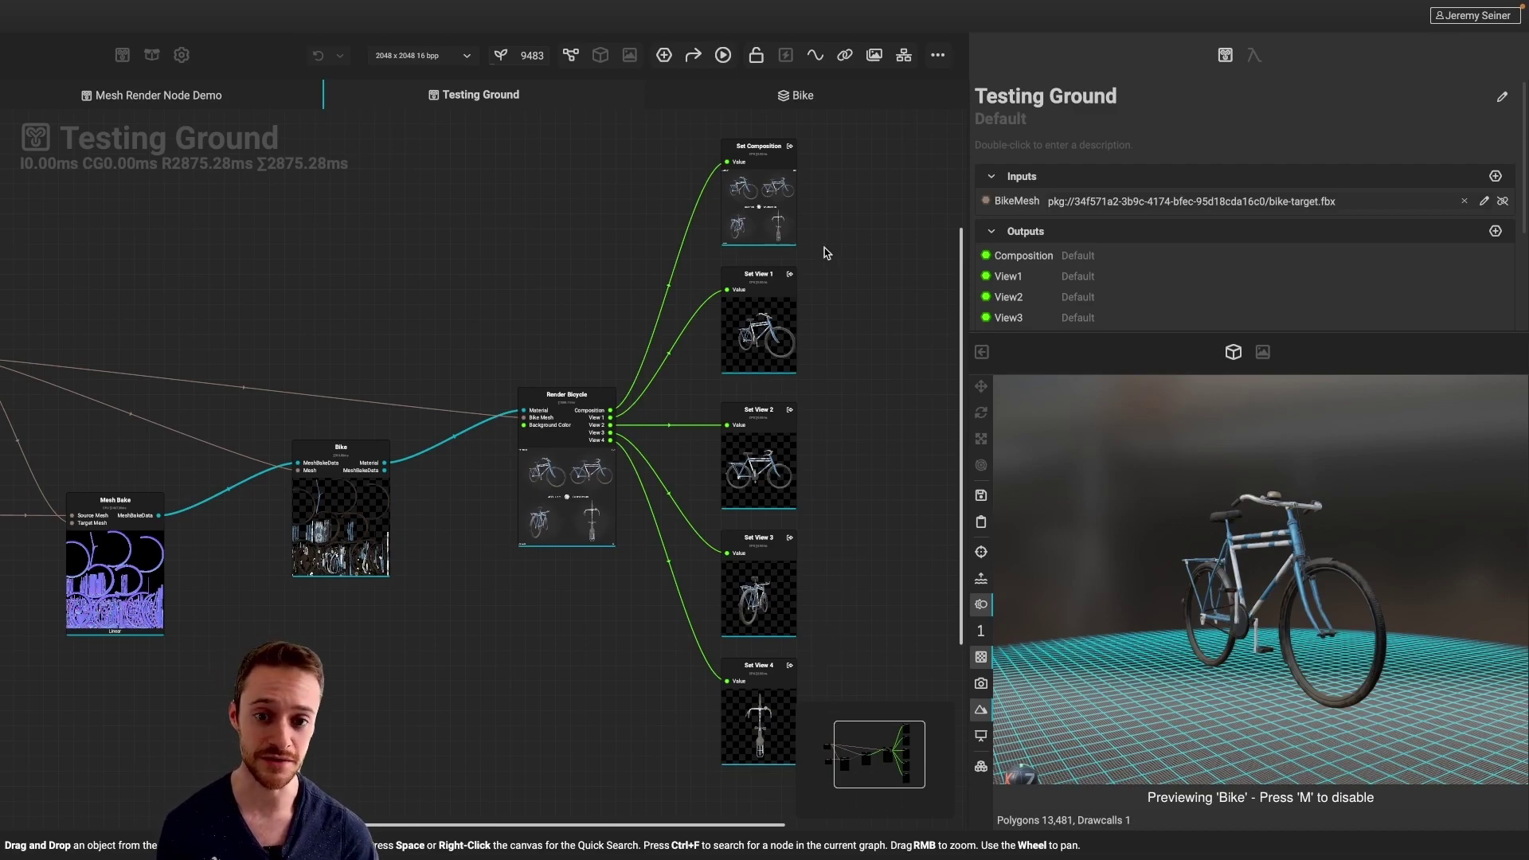
# Preview the Testing Ground's Composition output enlarged in the main view
pyautogui.scroll(4, 752, 207)
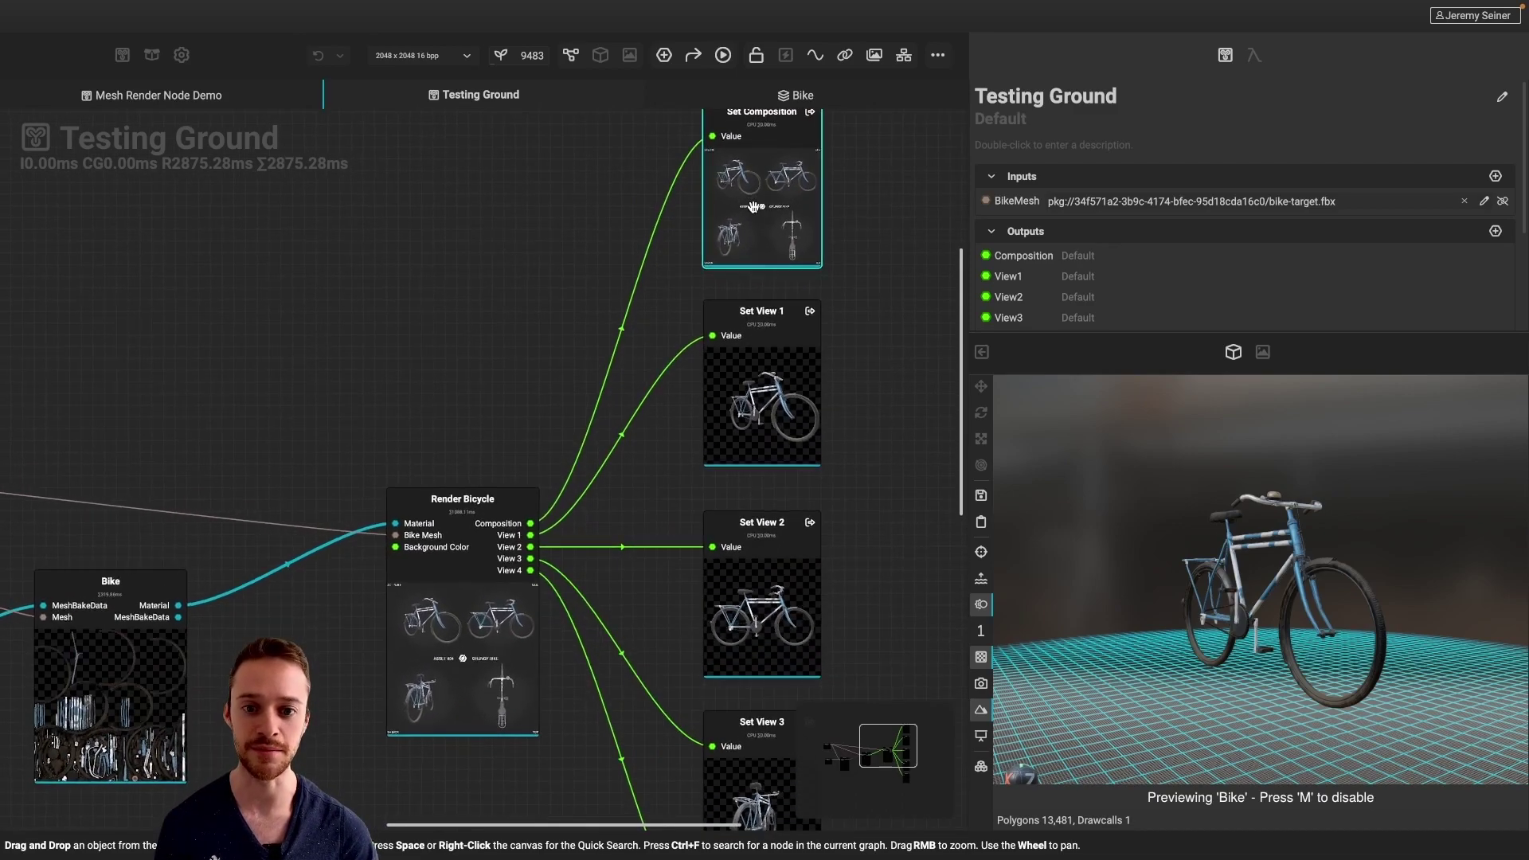
pyautogui.click(713, 215)
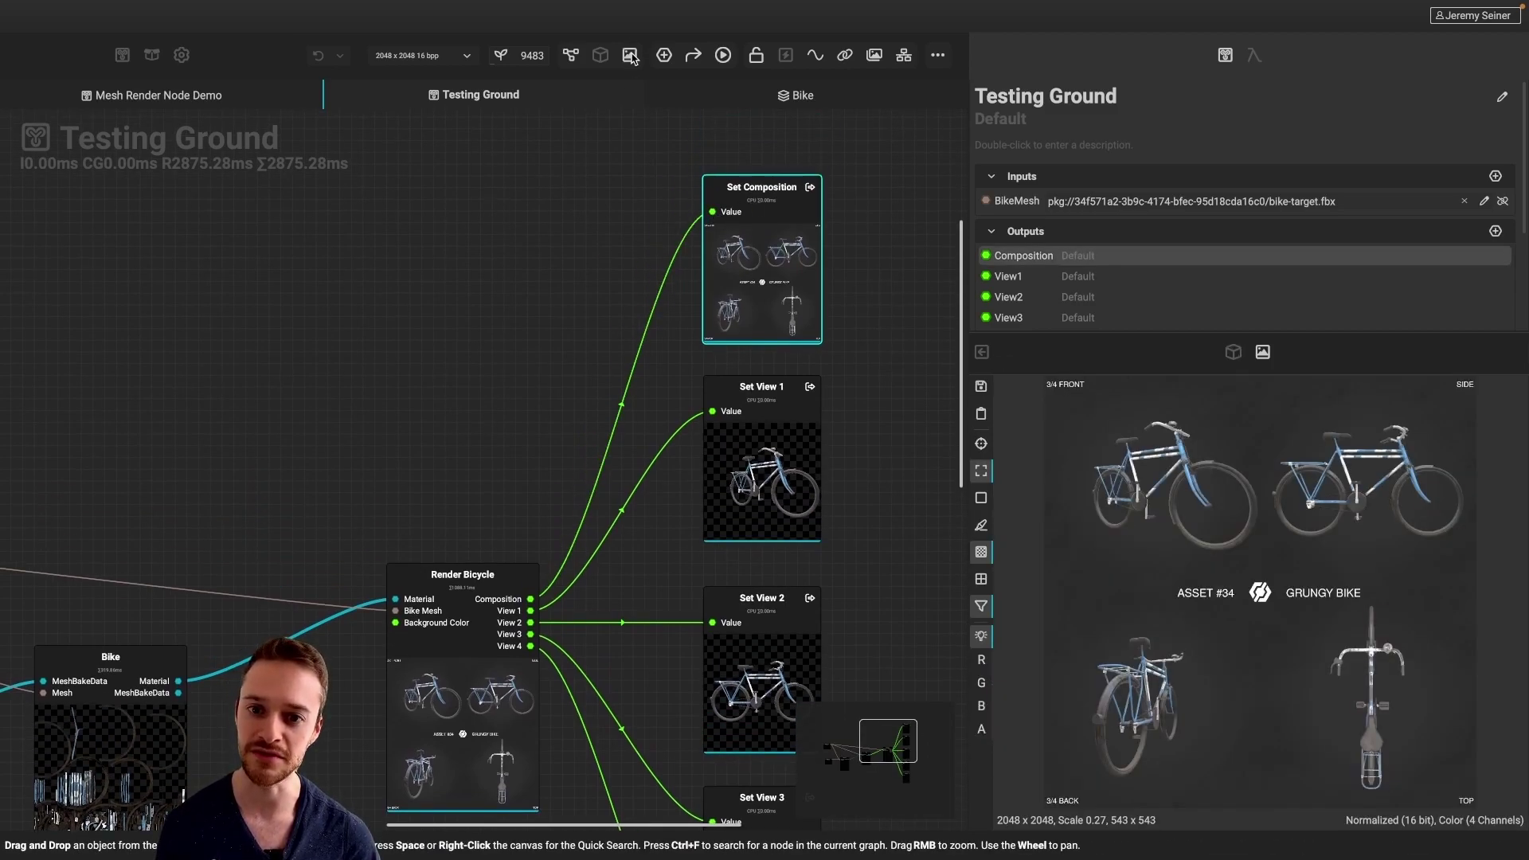
pyautogui.click(629, 55)
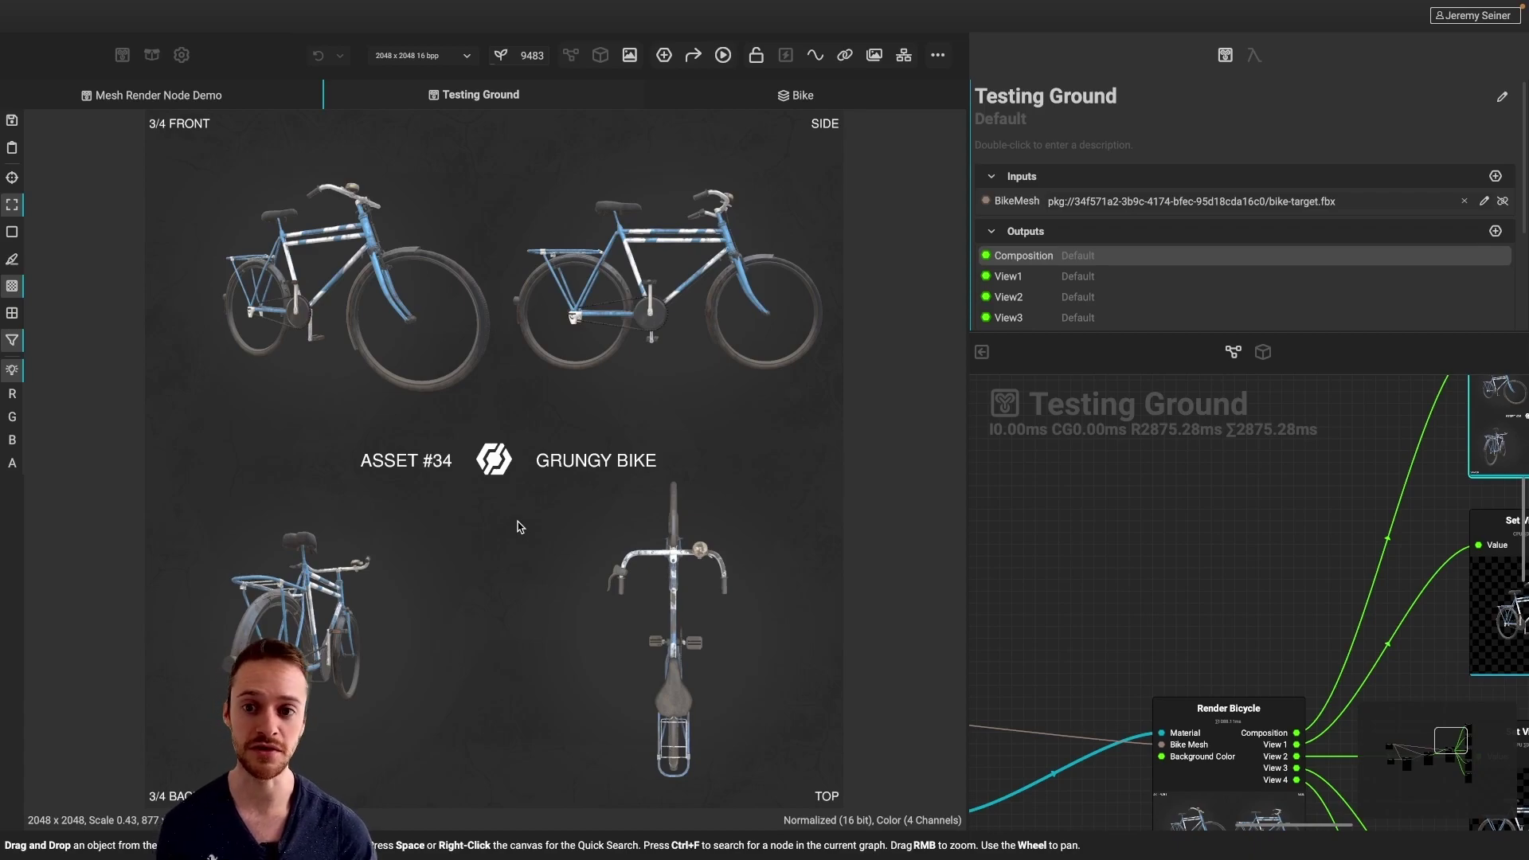
# Change the Metal Blue Accent layer's base colour to green, save the Bicycle package, and return to Testing Ground
pyautogui.click(853, 96)
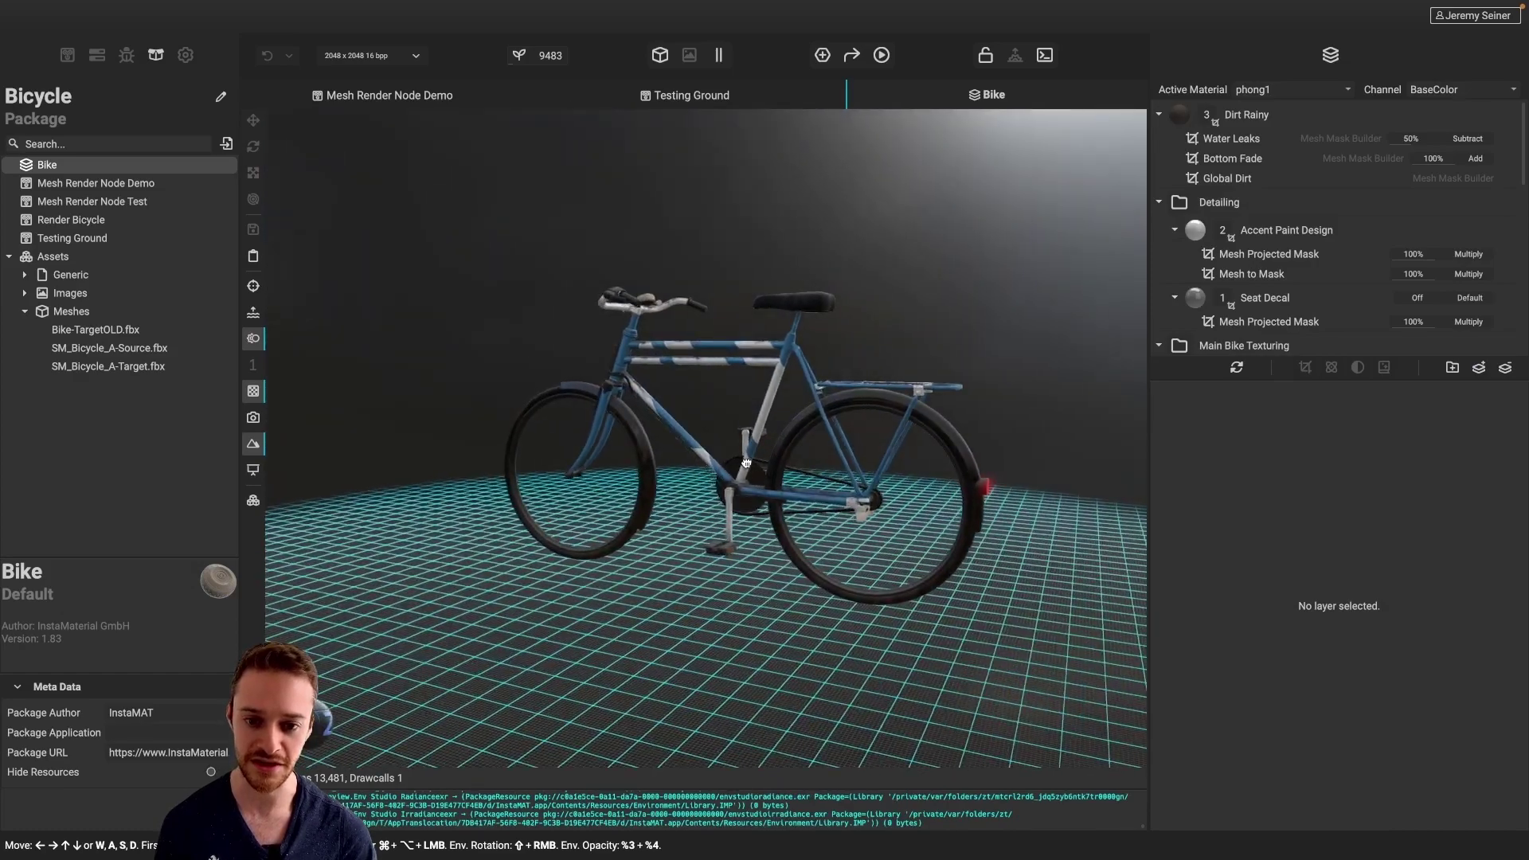
pyautogui.scroll(-10, 1275, 279)
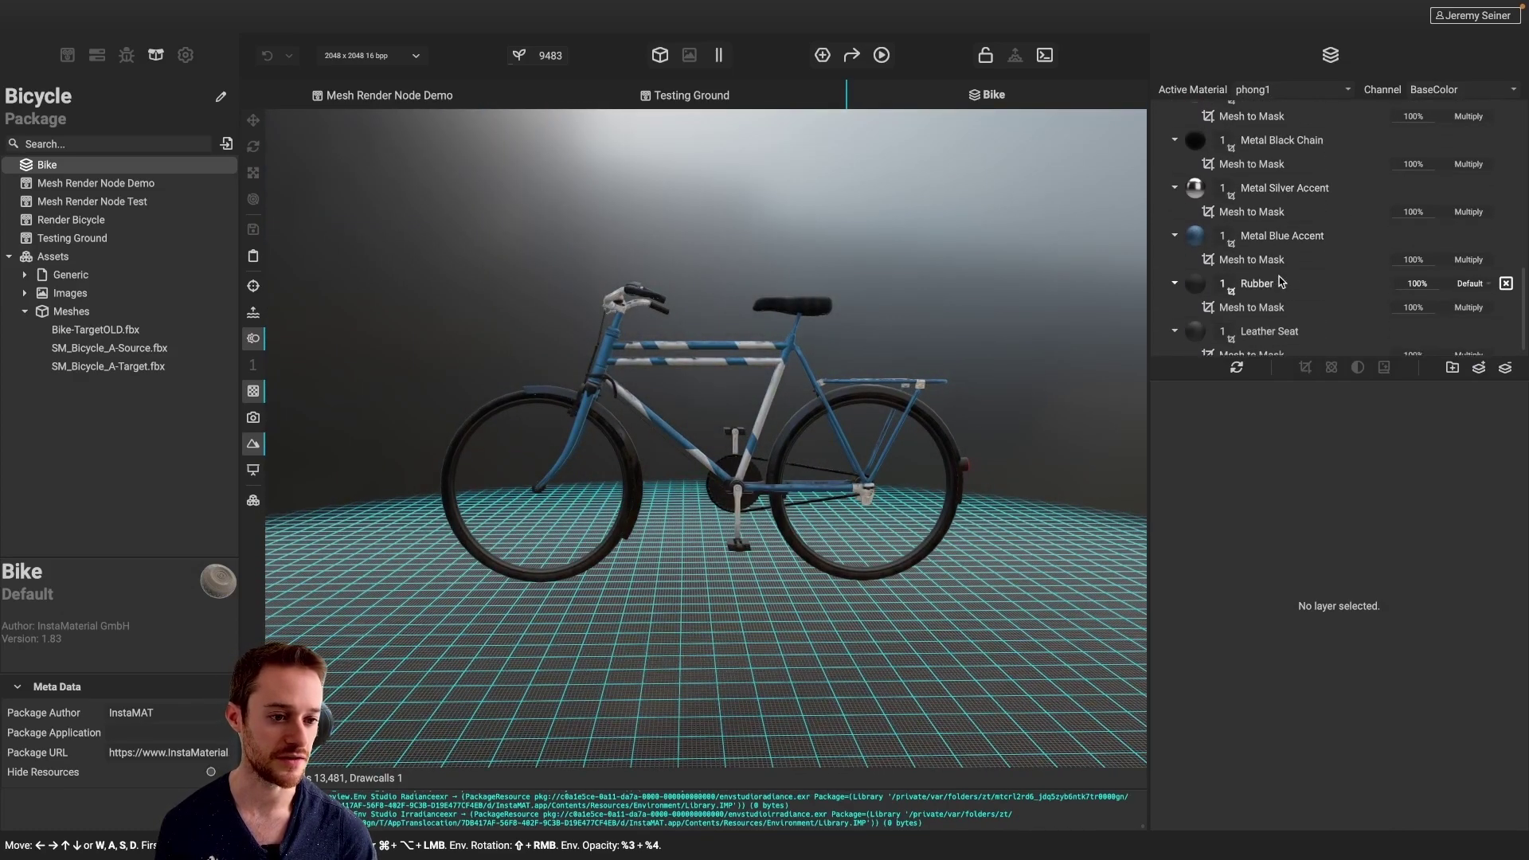
pyautogui.click(1283, 226)
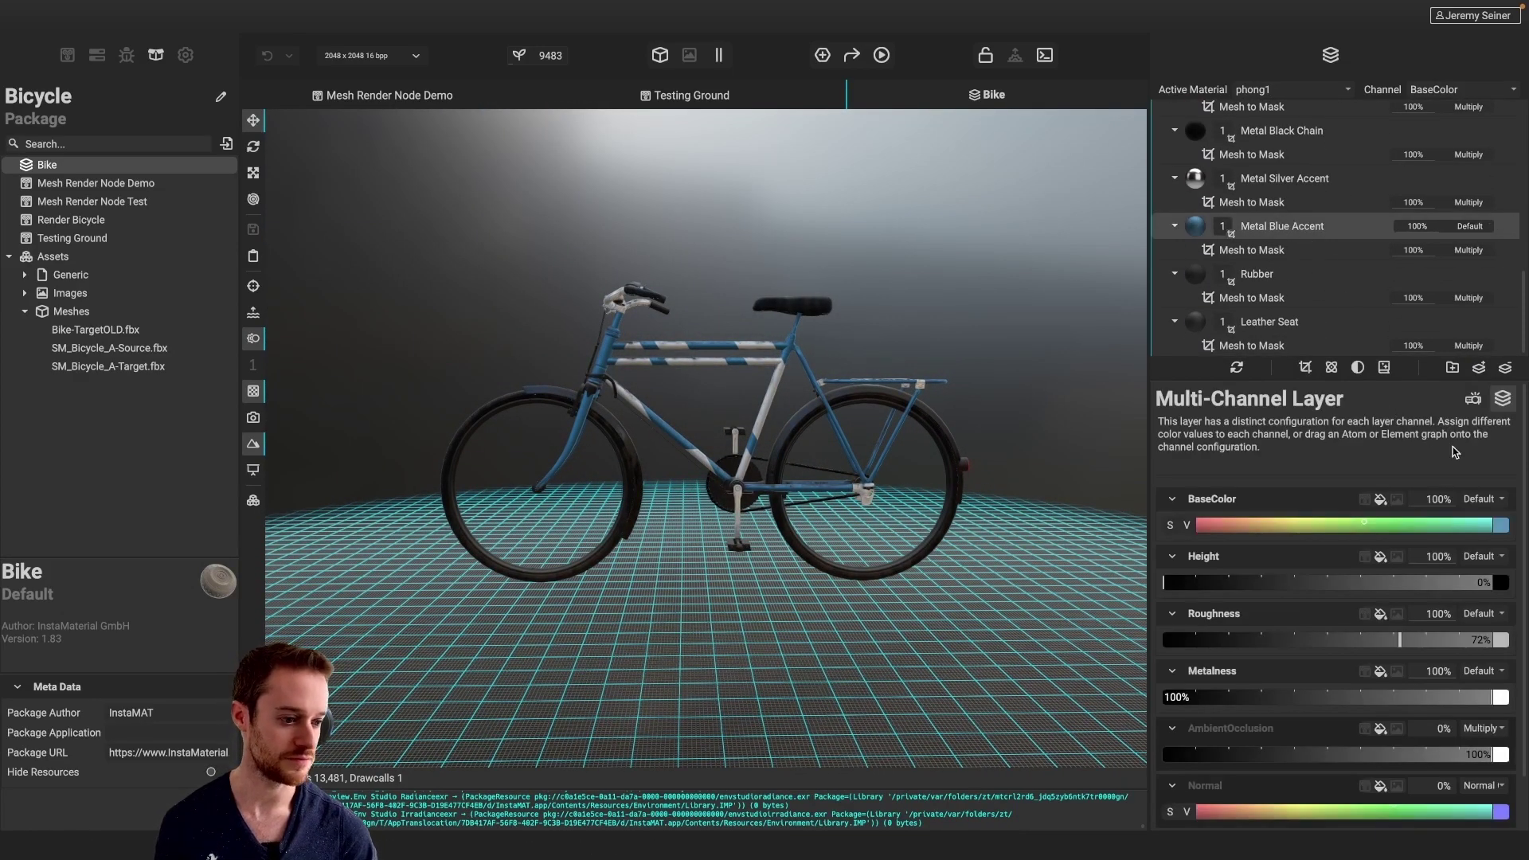
pyautogui.click(1500, 525)
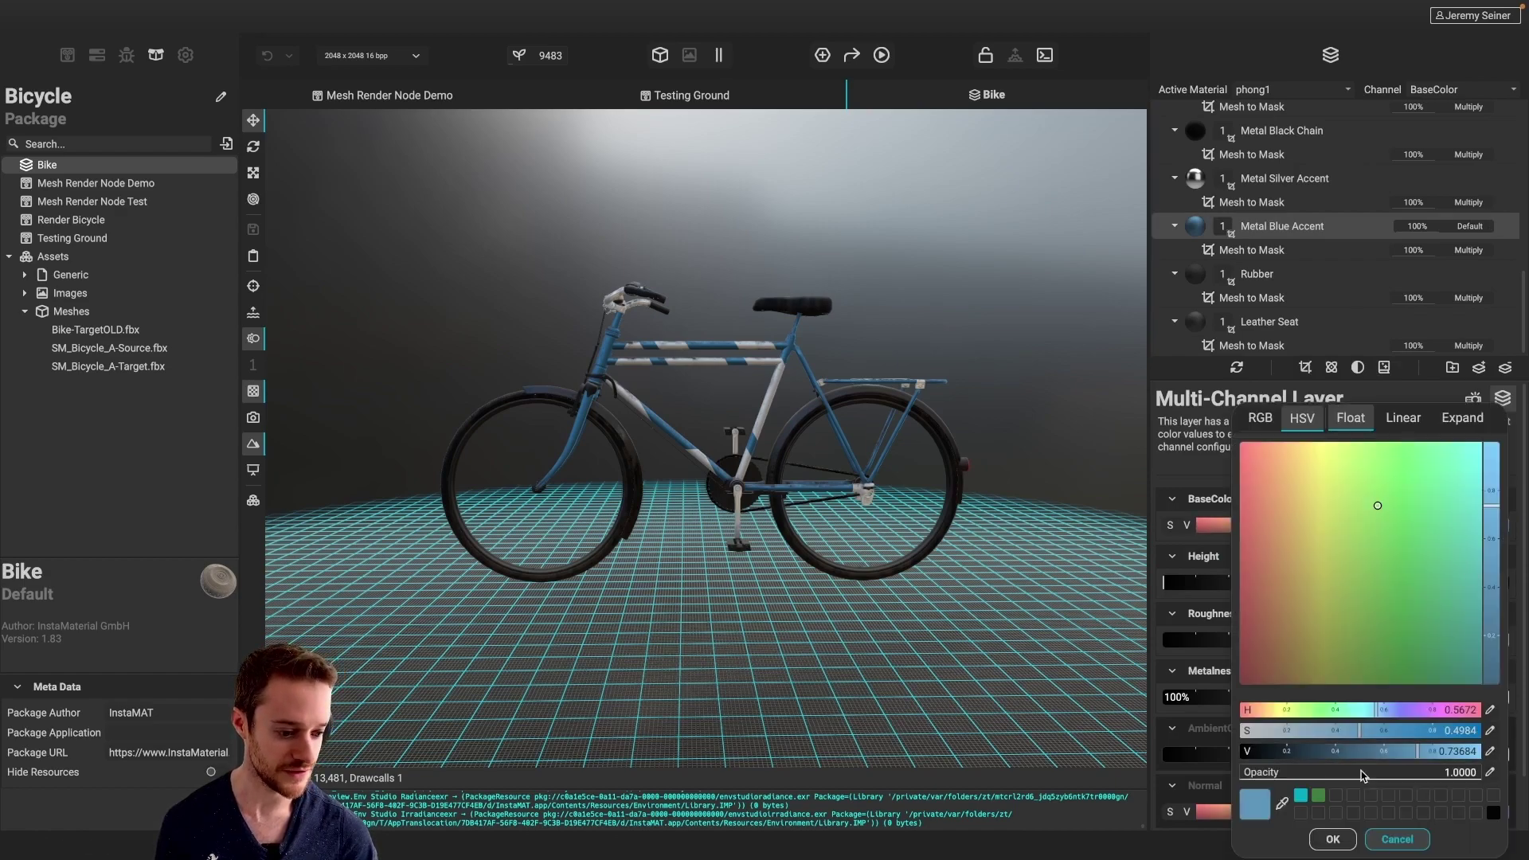
pyautogui.click(1318, 797)
pyautogui.click(1332, 839)
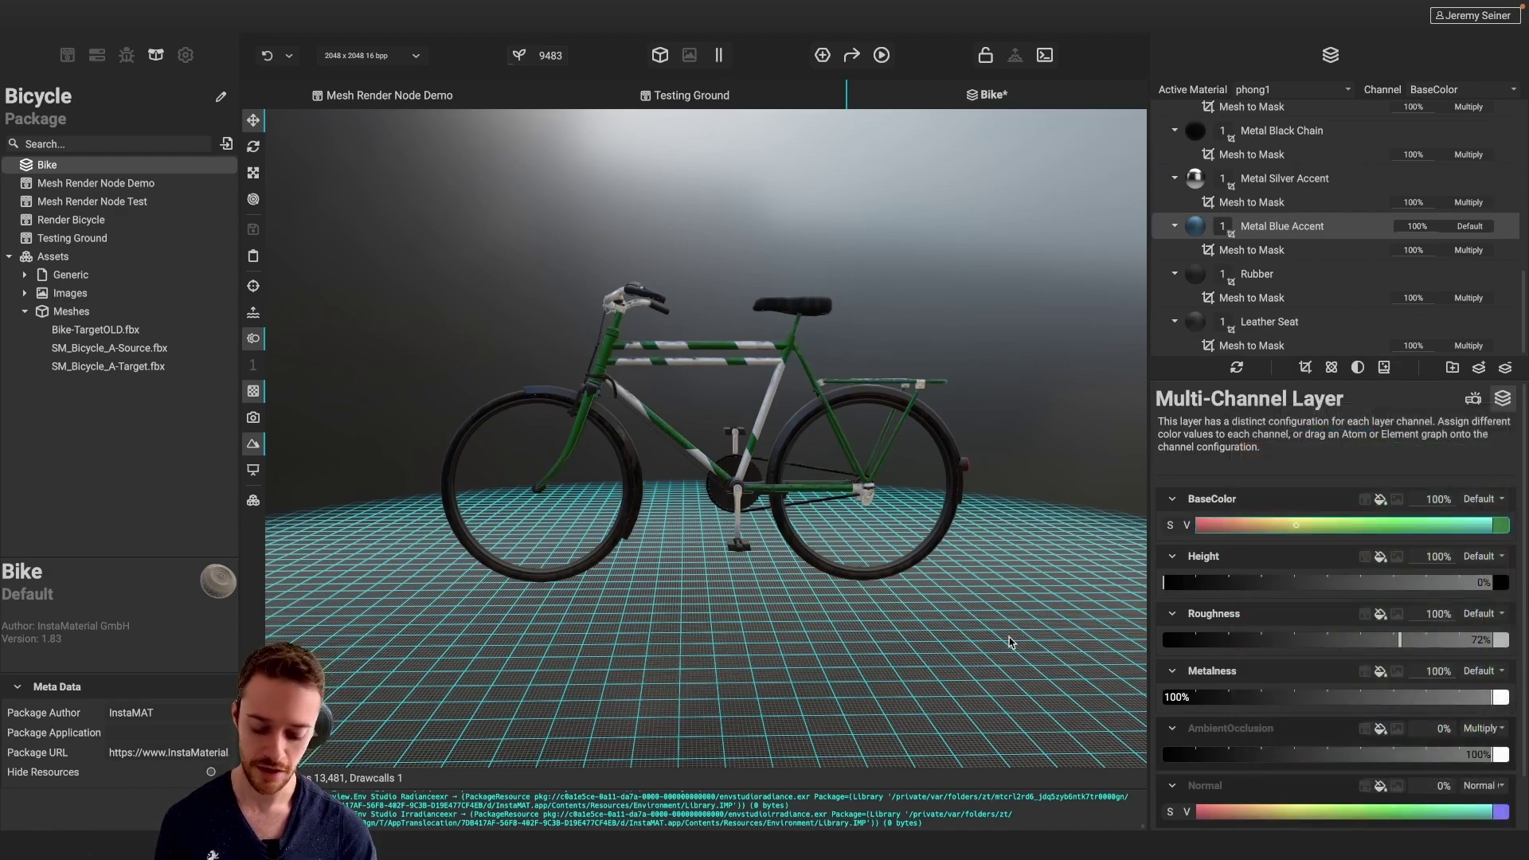
pyautogui.press('super+s')
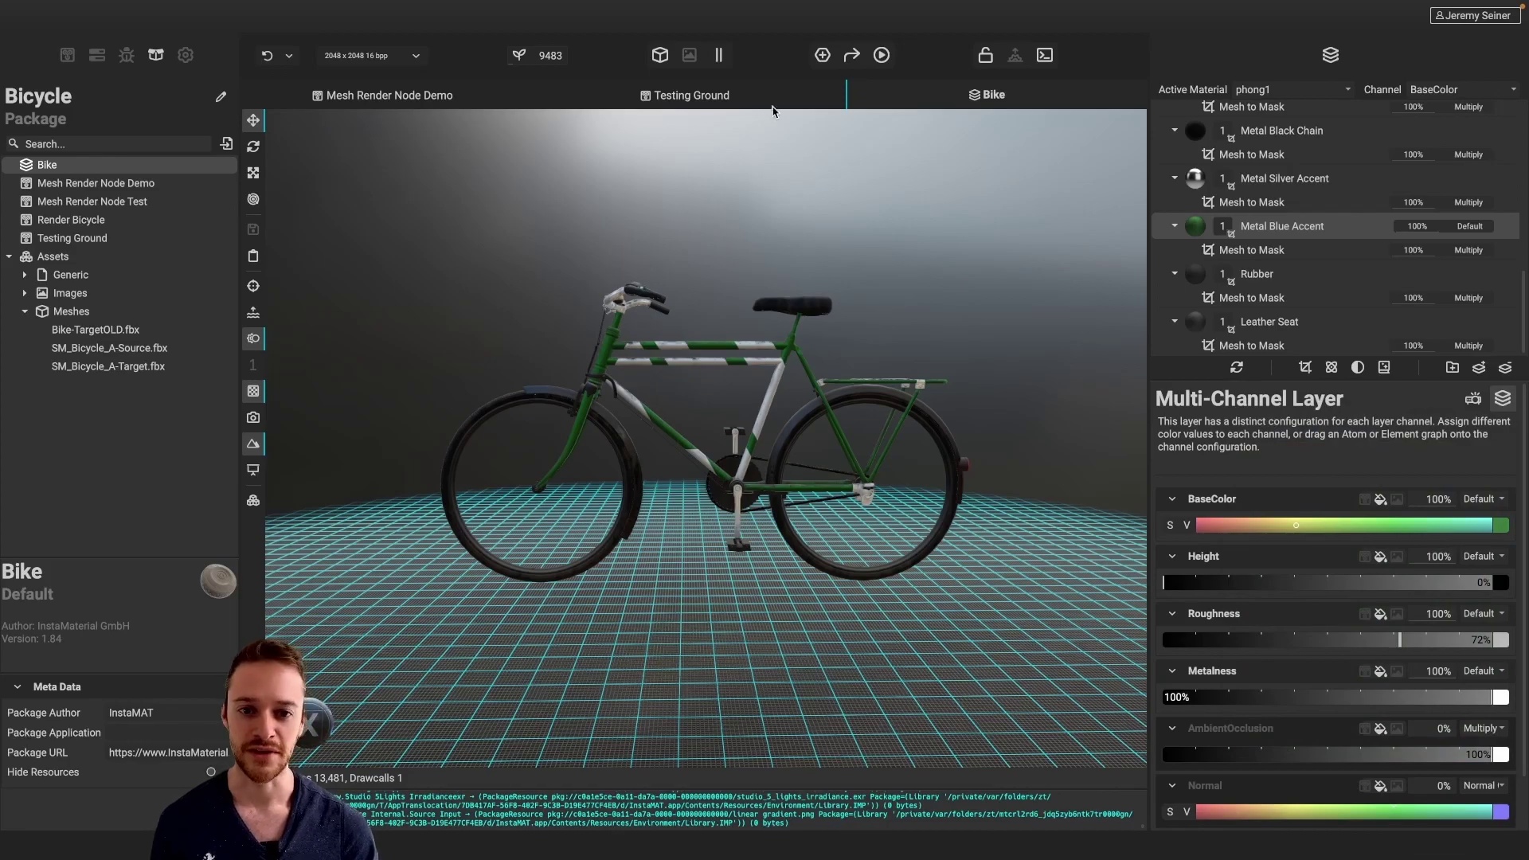
pyautogui.click(751, 95)
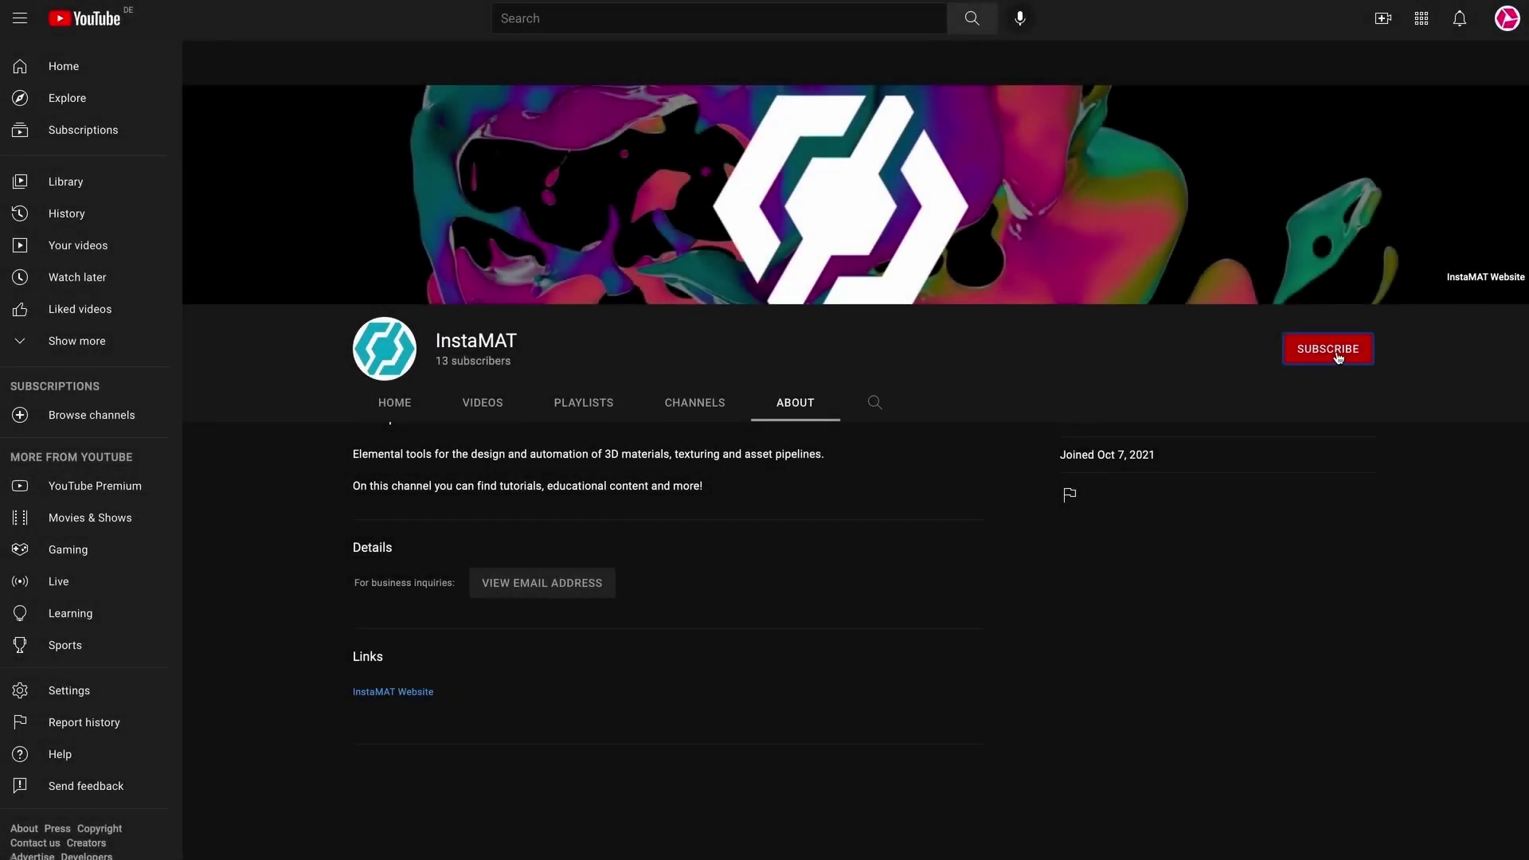
# Subscribe to InstaMAT on YouTube with all notifications, then follow it on Twitter with notifications on
pyautogui.click(1322, 357)
pyautogui.click(1363, 355)
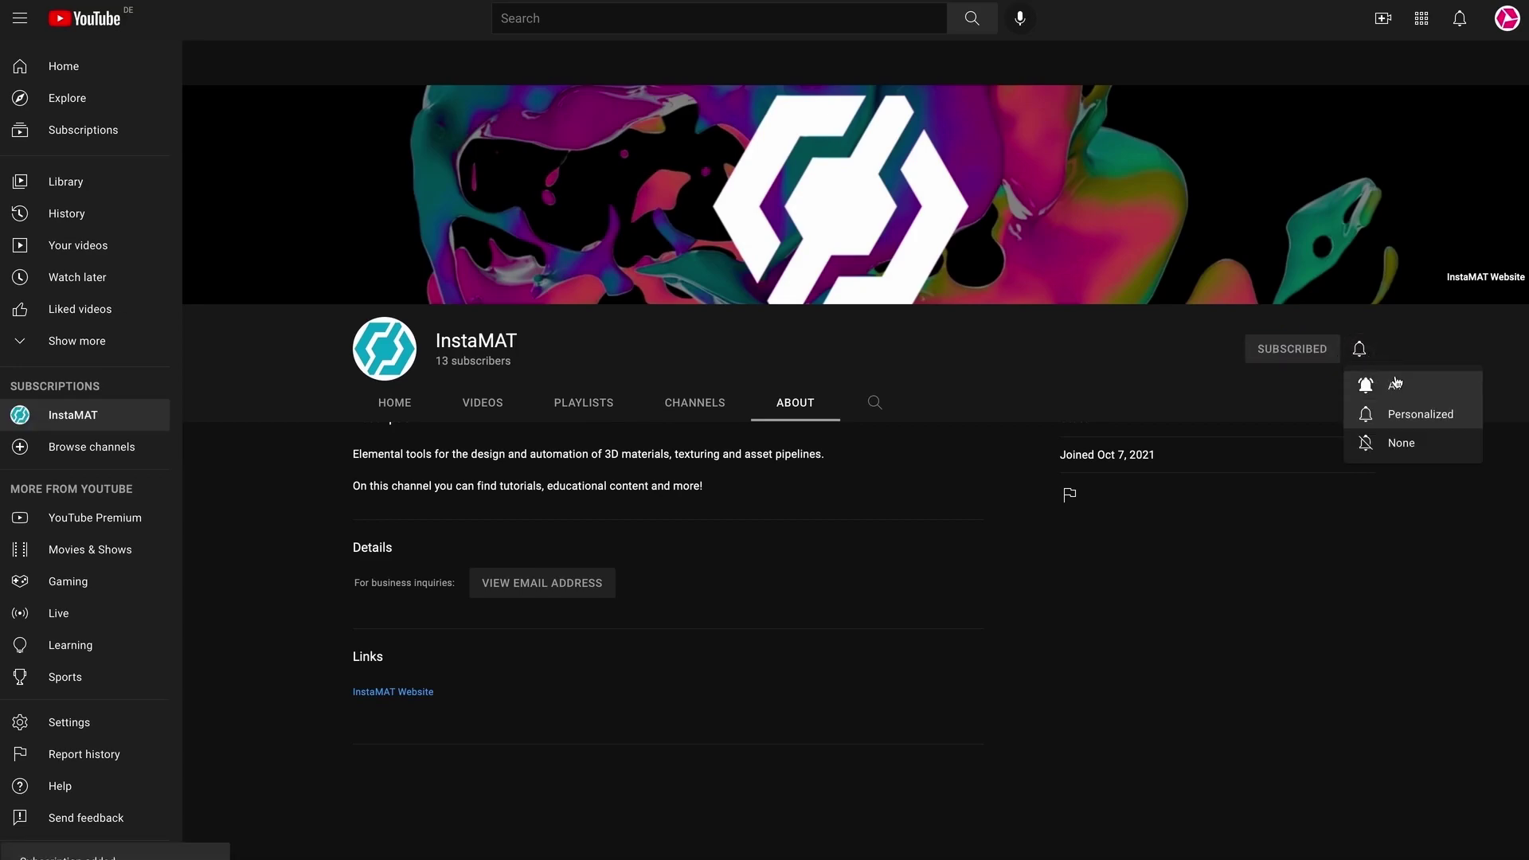
pyautogui.click(1401, 384)
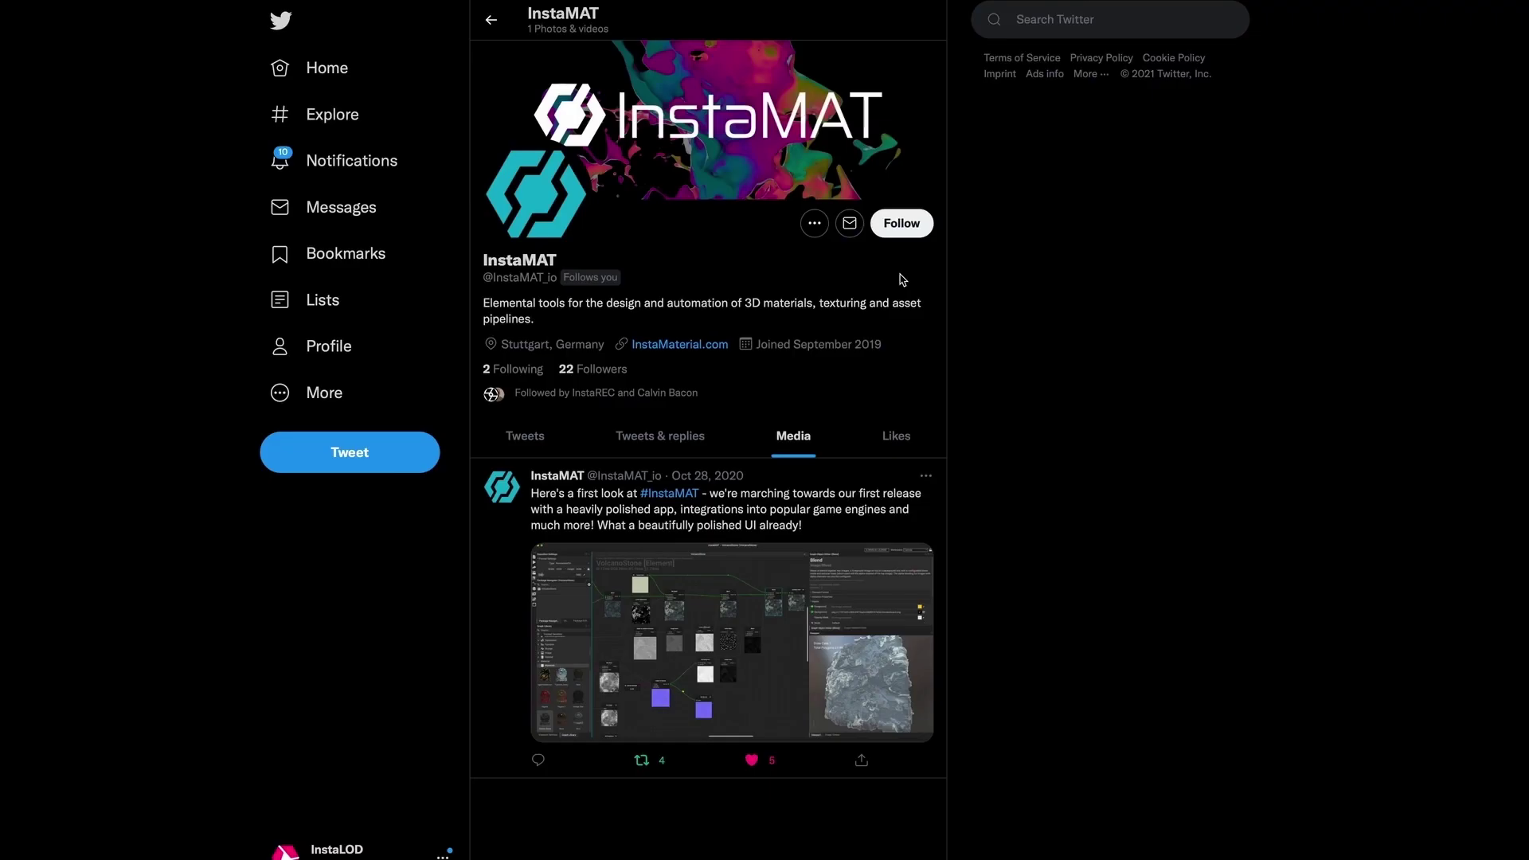
pyautogui.click(900, 231)
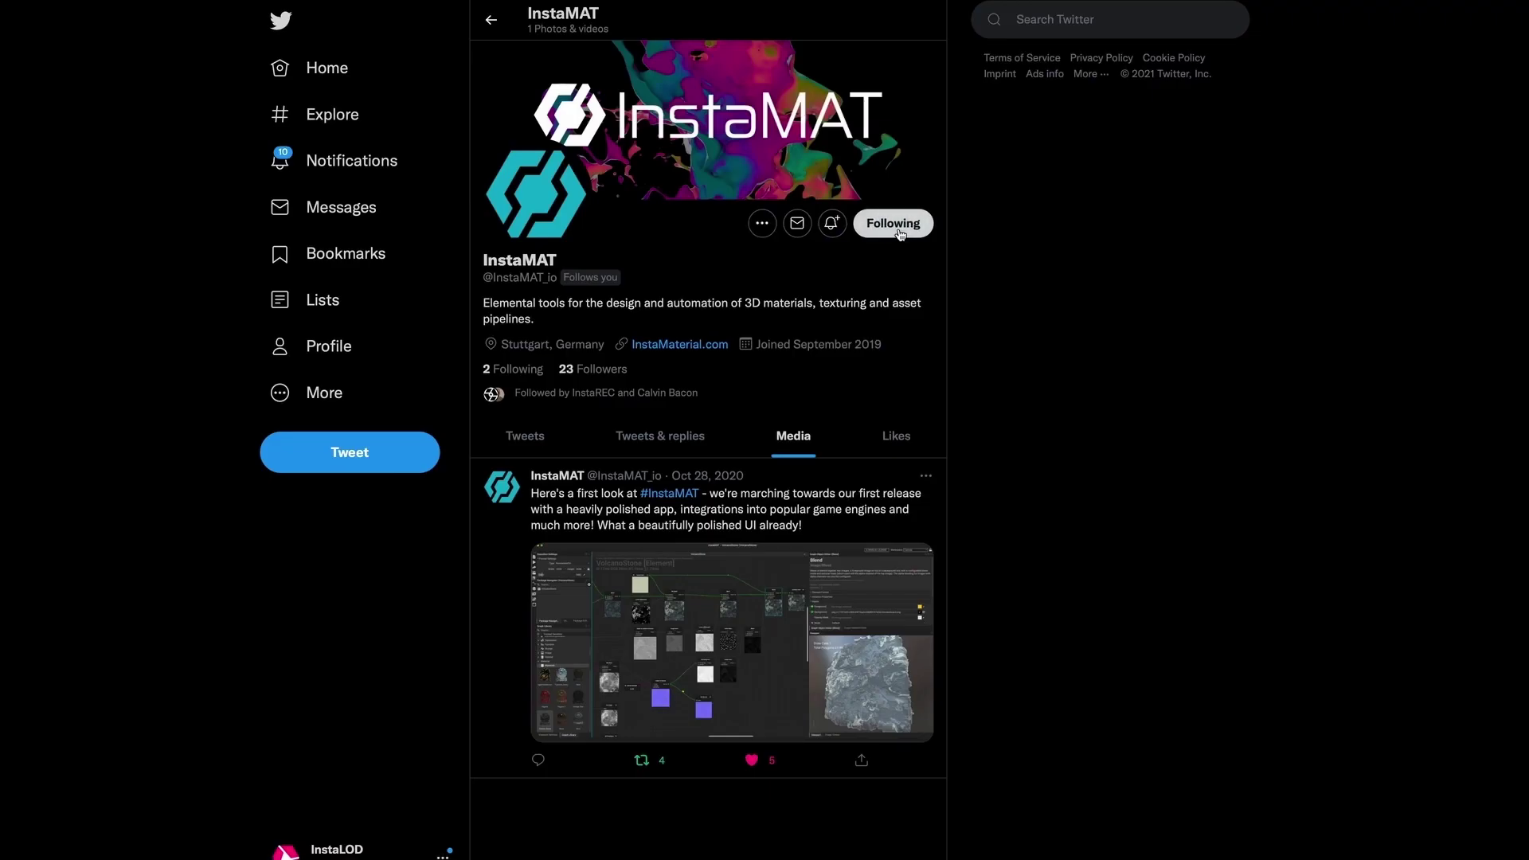
pyautogui.click(836, 226)
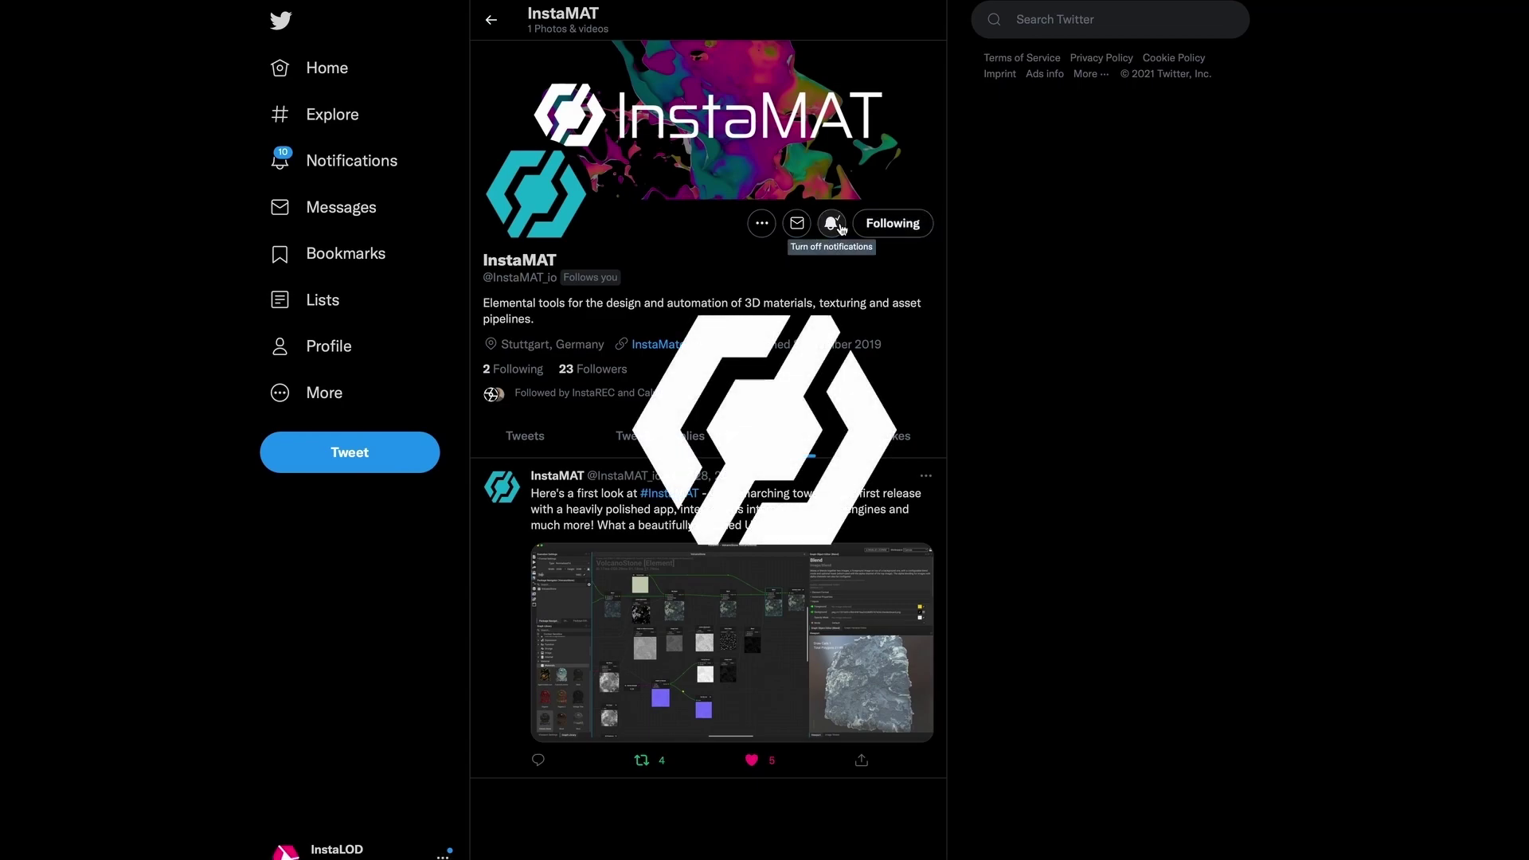